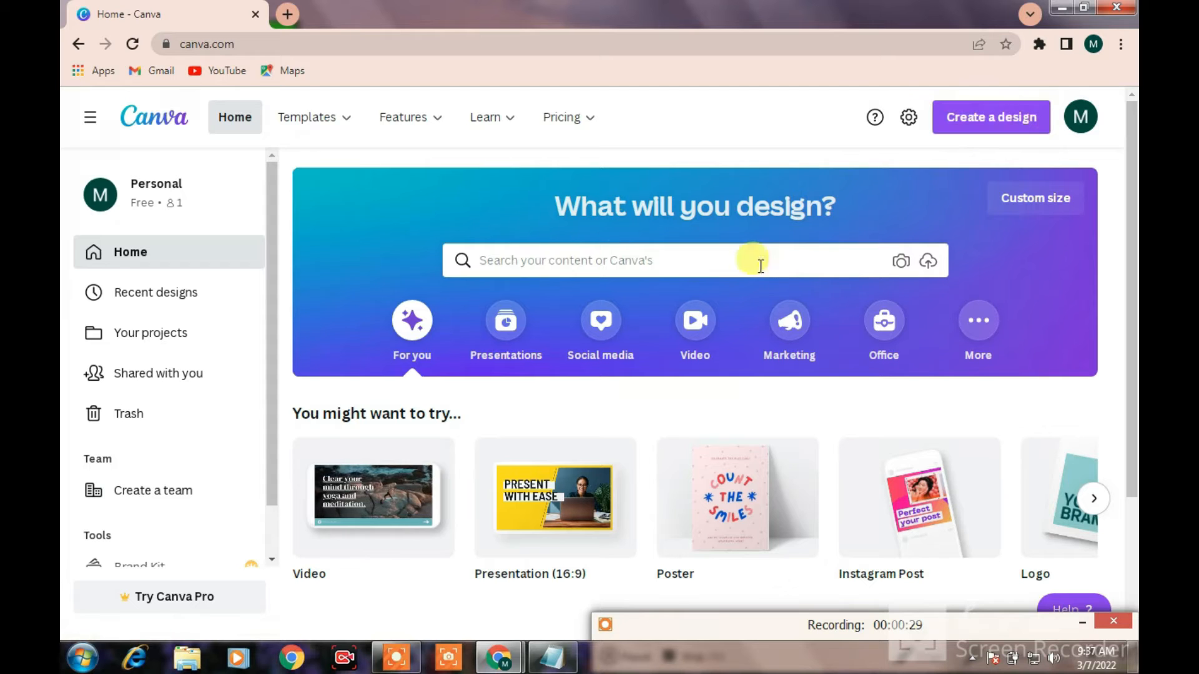
Search for YouTube Thumbnail templates and open the Welcome Spring template with the blue cloudy sky background
left_click(670, 260)
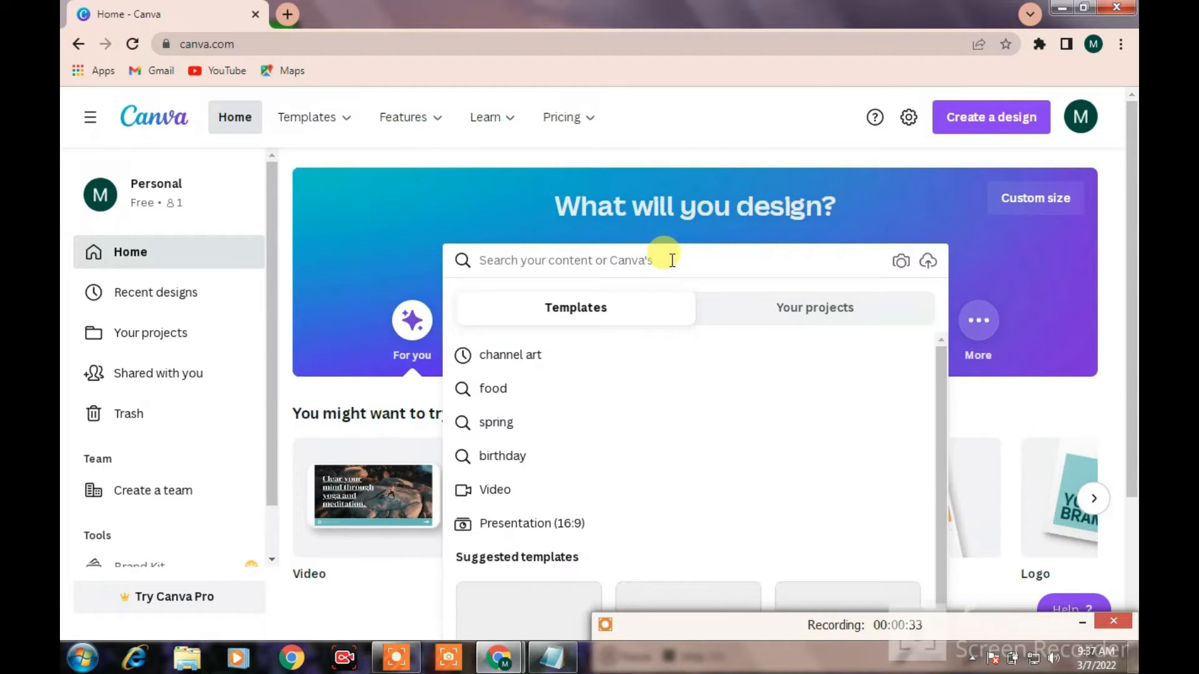
type("thum")
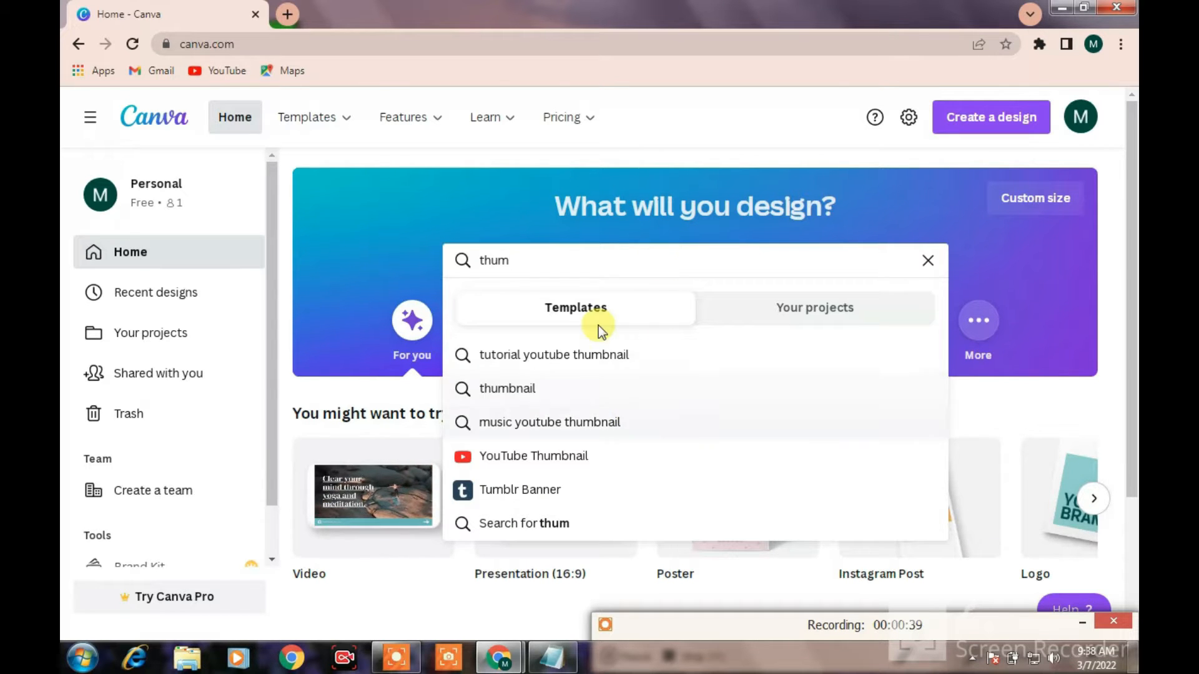
left_click(539, 463)
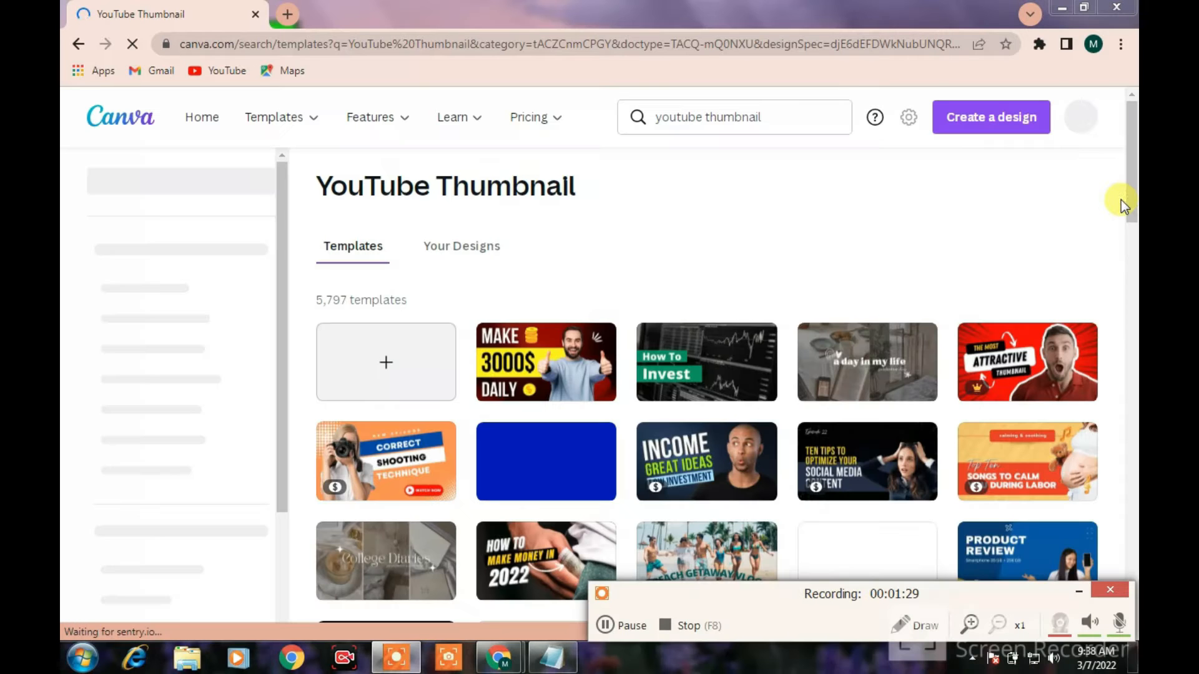
left_click_drag(1124, 199, 1133, 267)
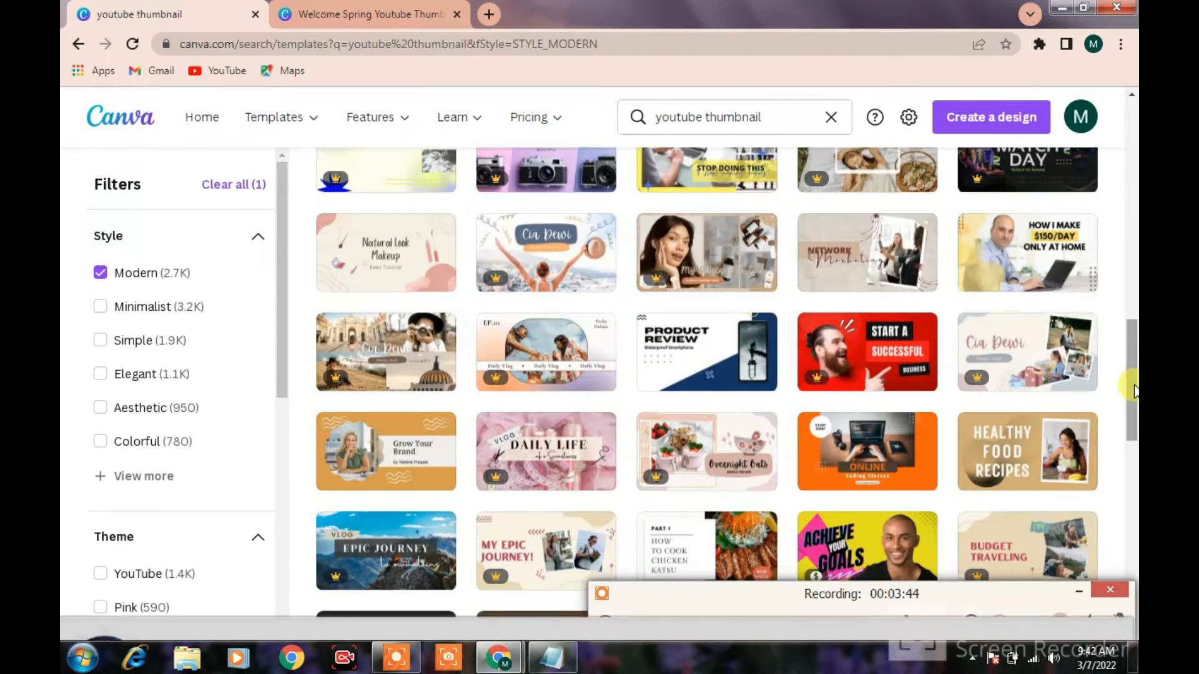
left_click_drag(1134, 386, 1129, 342)
left_click(973, 260)
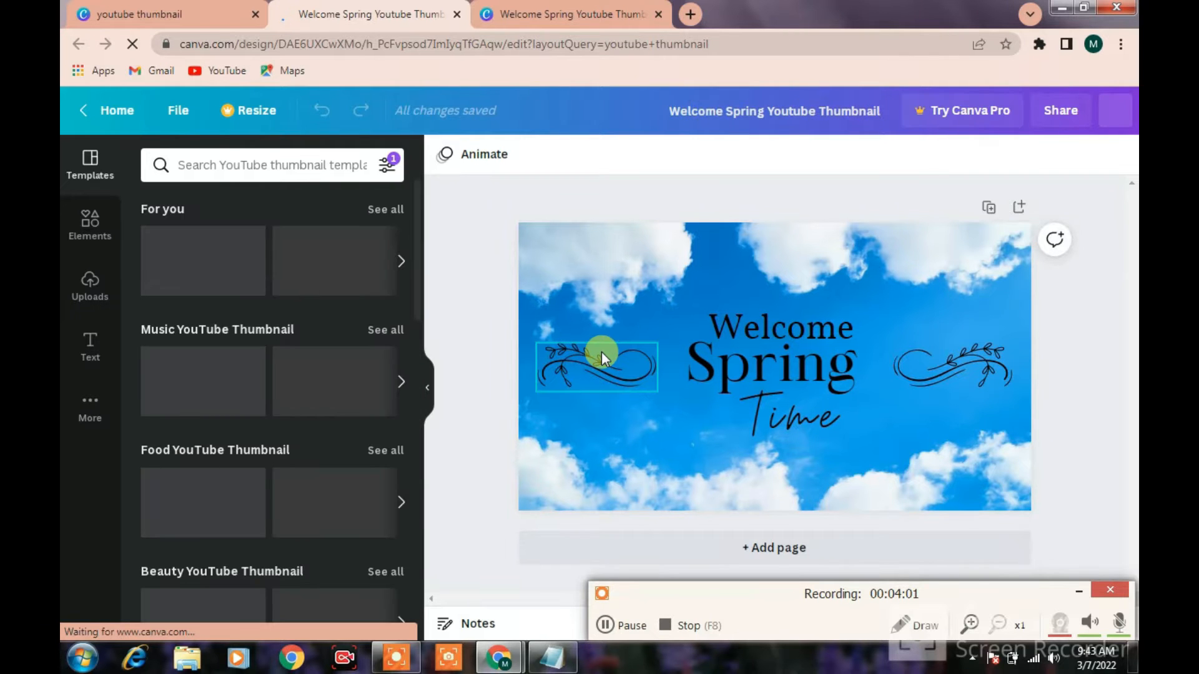
Delete both floral ornaments and the Welcome, Spring and Time texts, keeping only the sky background
left_click(601, 351)
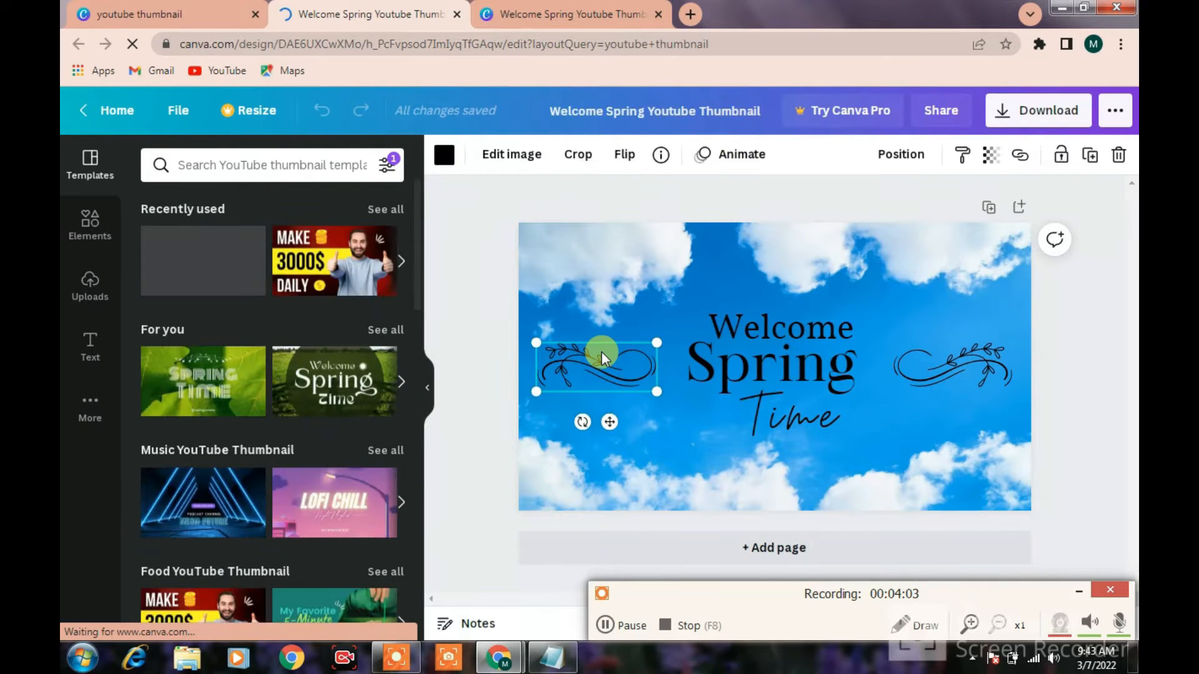
key("Delete")
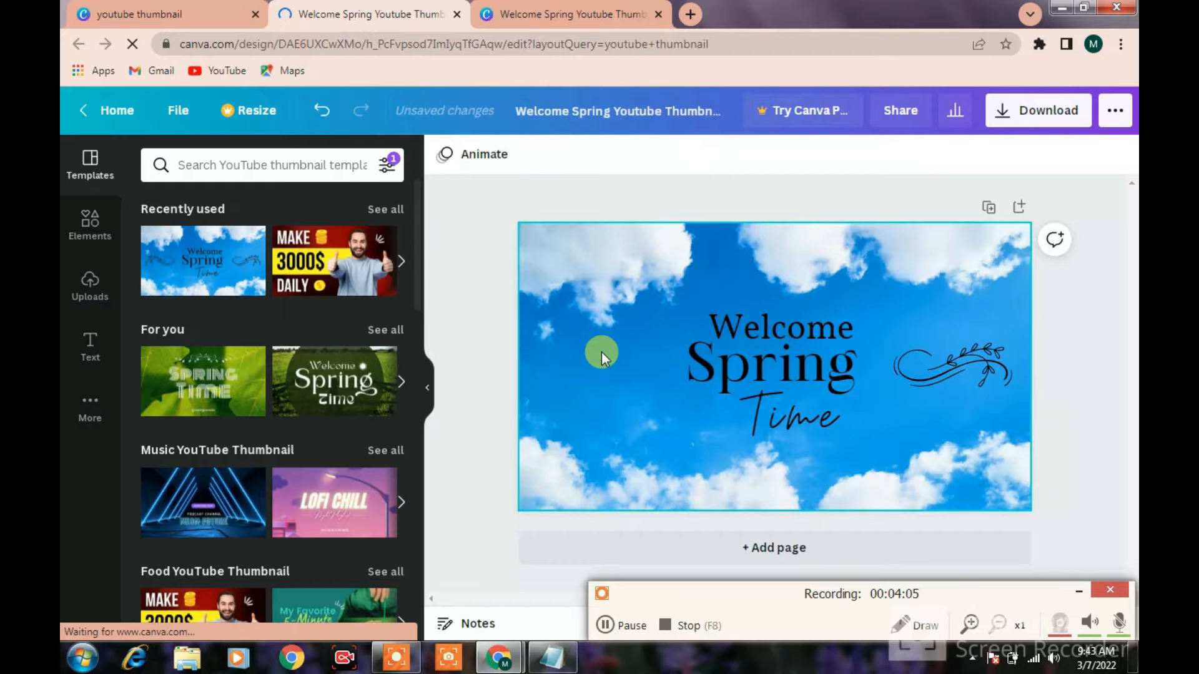
left_click(801, 355)
key("Delete")
left_click(931, 373)
key("Delete")
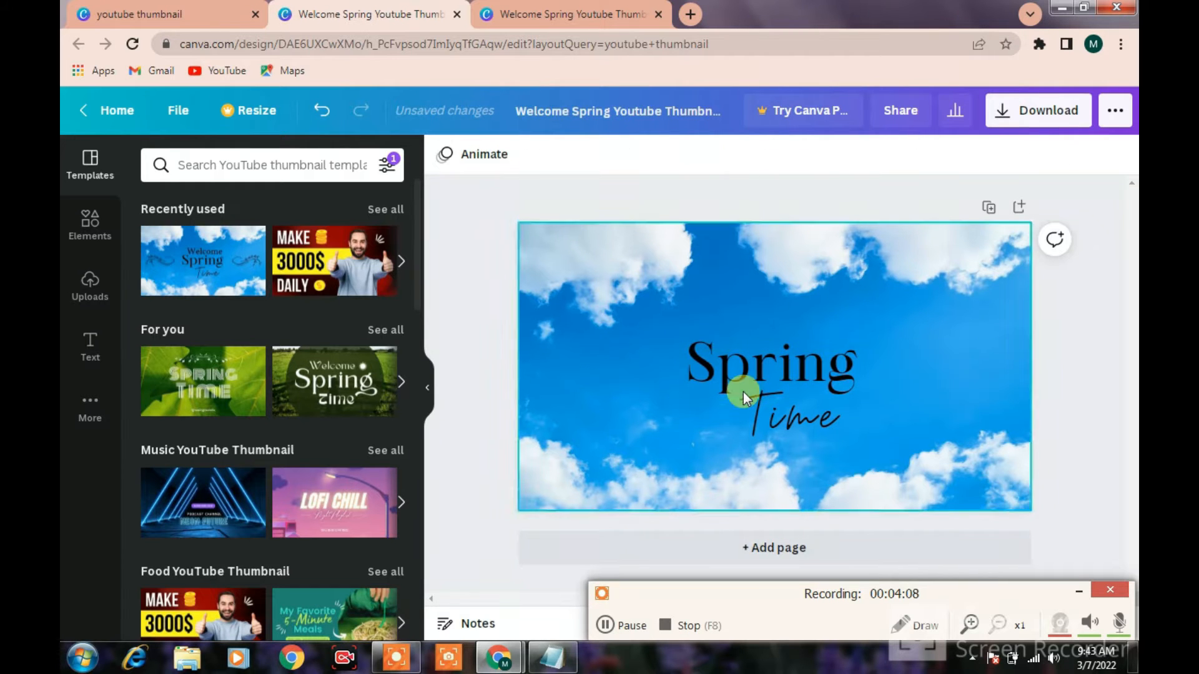
left_click(795, 413)
key("Delete")
left_click(784, 375)
key("Delete")
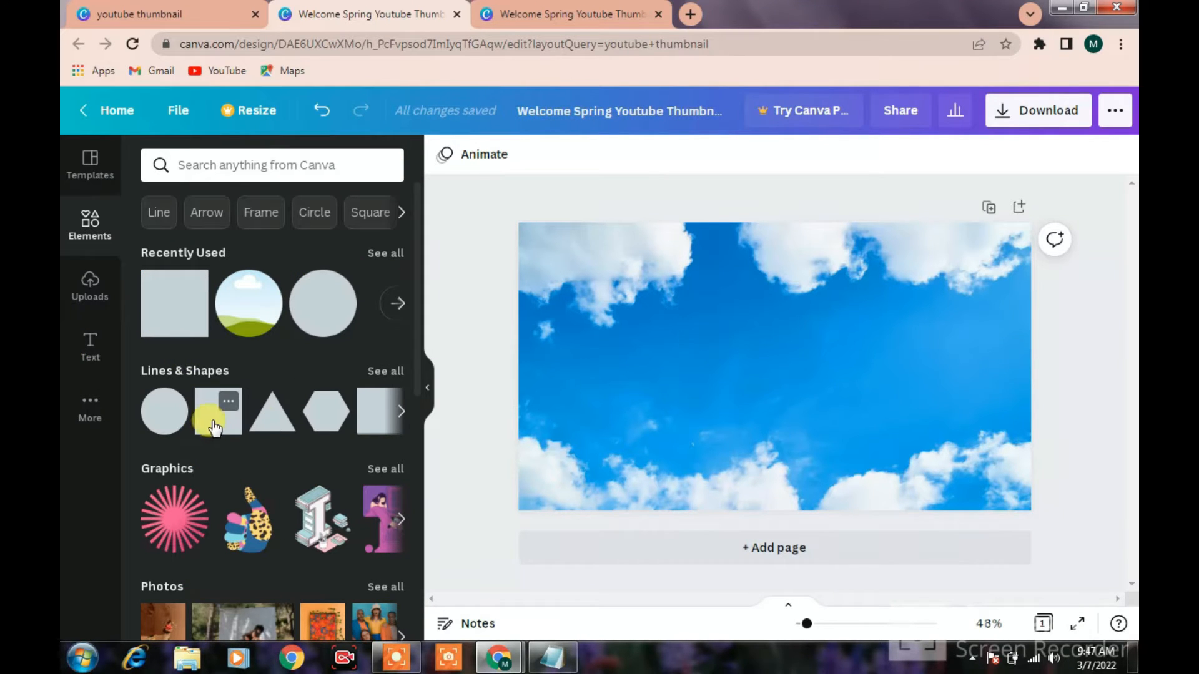
Add a square shape and reshape it into a wide bar at the upper-left edge of the thumbnail
left_click(214, 428)
left_click_drag(695, 369, 509, 359)
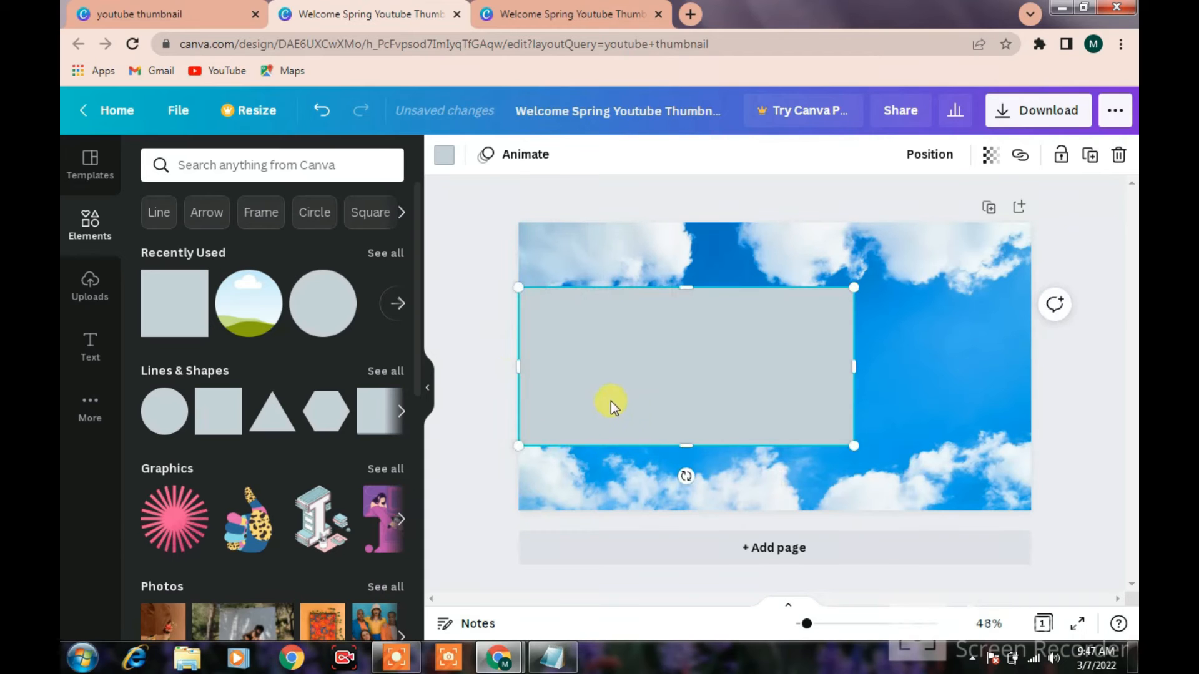
left_click_drag(696, 437, 684, 298)
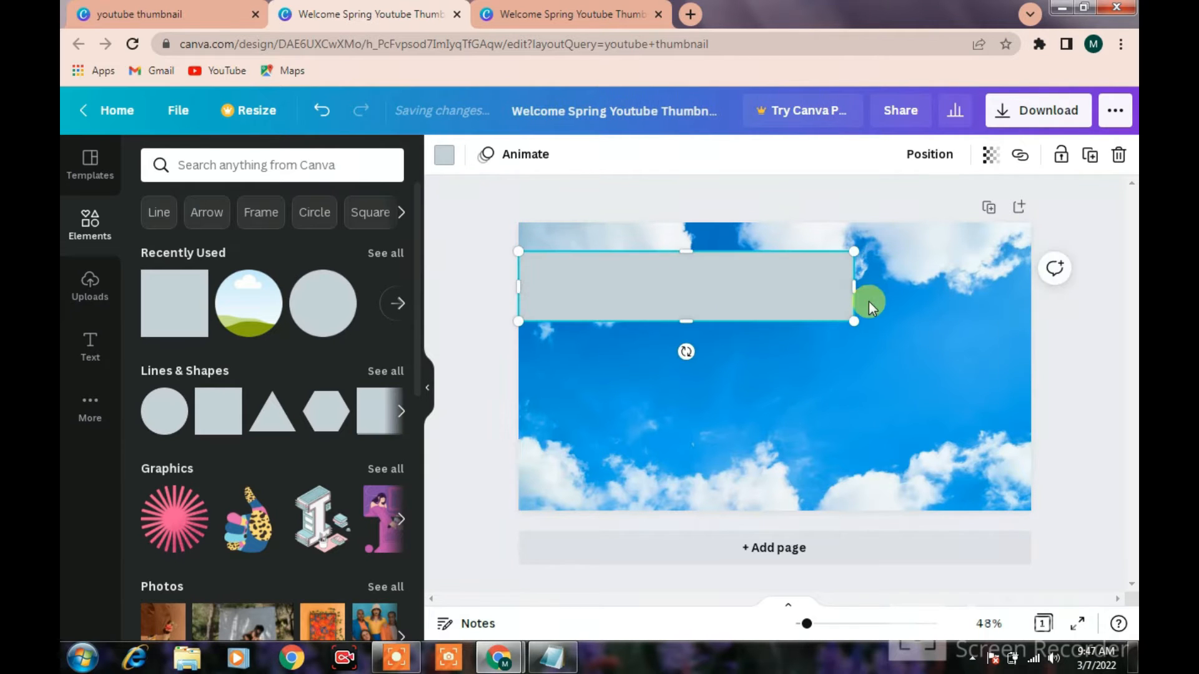
left_click_drag(859, 292, 745, 295)
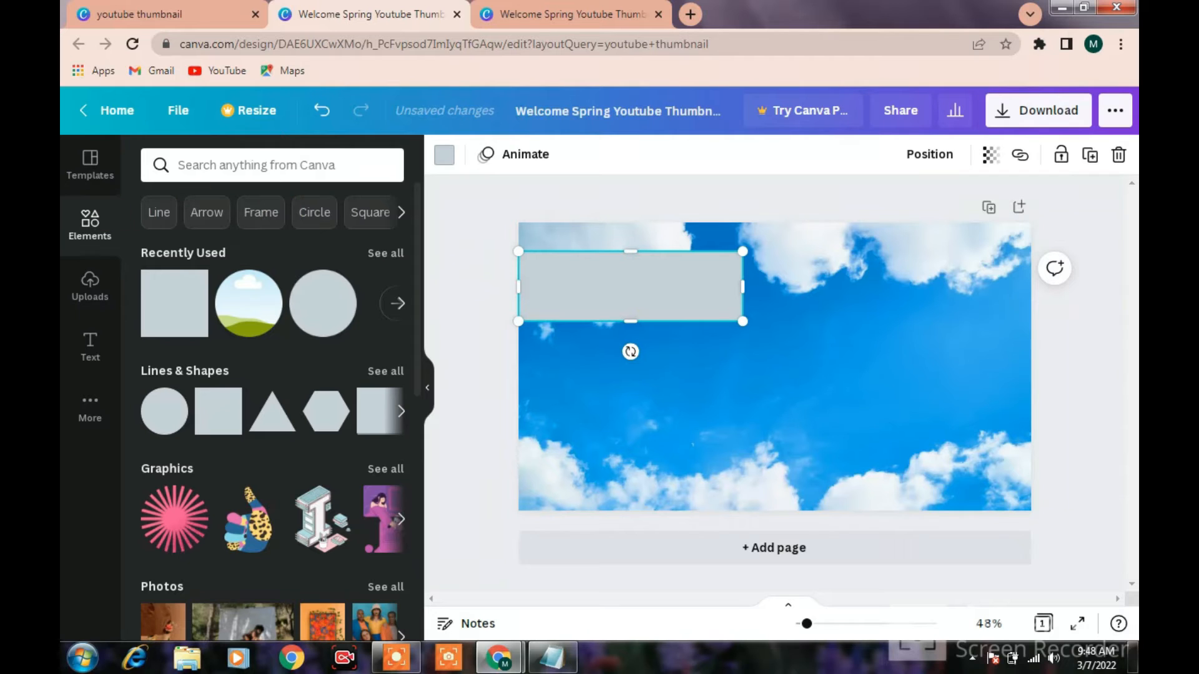
Add a heading just below the grey bar and replace its placeholder text with "Create"
left_click(111, 304)
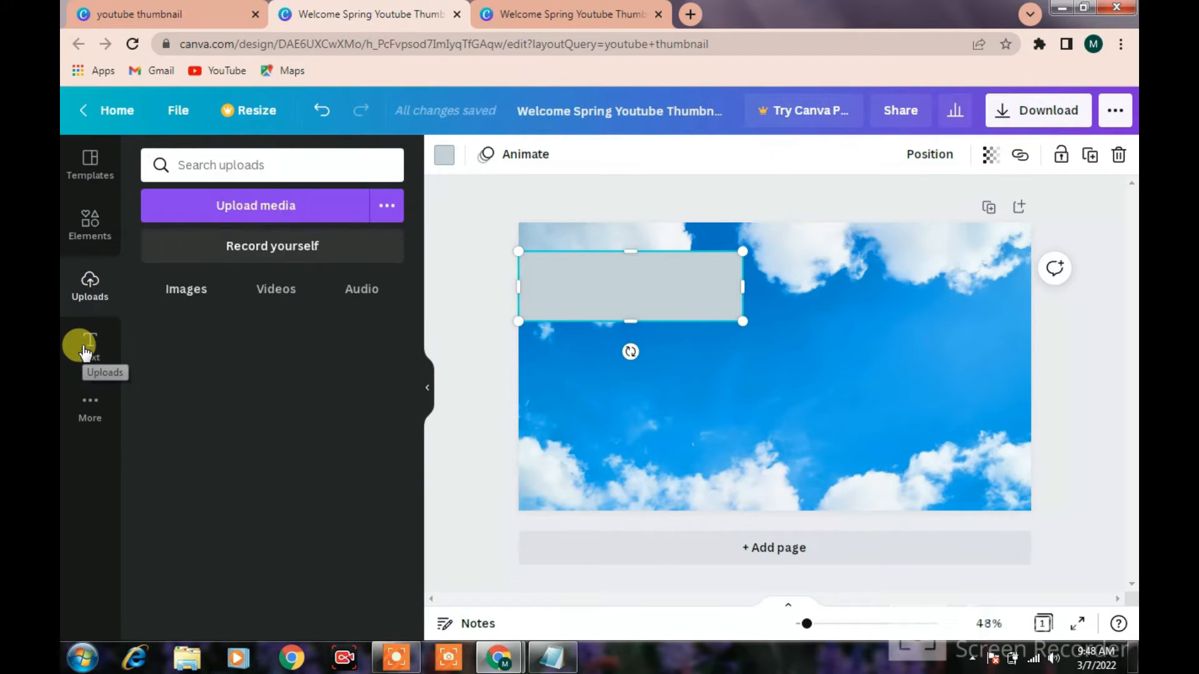
left_click(85, 353)
left_click_drag(316, 243, 668, 302)
left_click(721, 338)
left_click(728, 341)
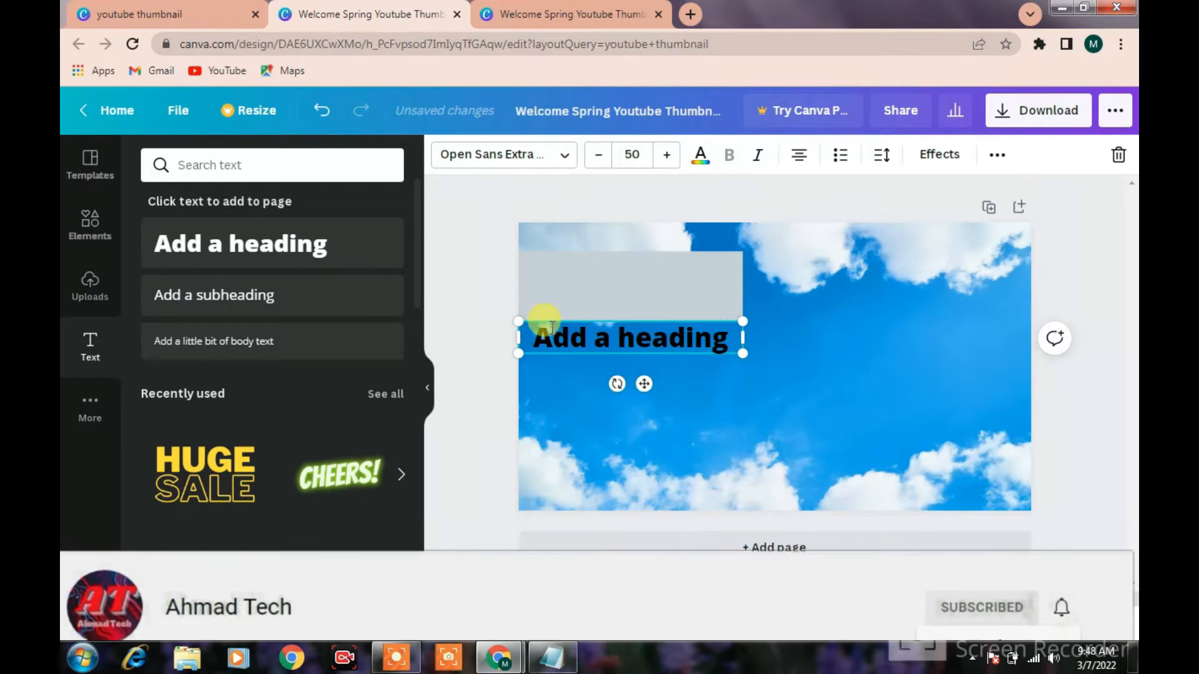
key("BackSpace")
key("BackSpace")
key("BackSpace")
key("BackSpace")
key("BackSpace")
key("BackSpace")
key("BackSpace")
key("BackSpace")
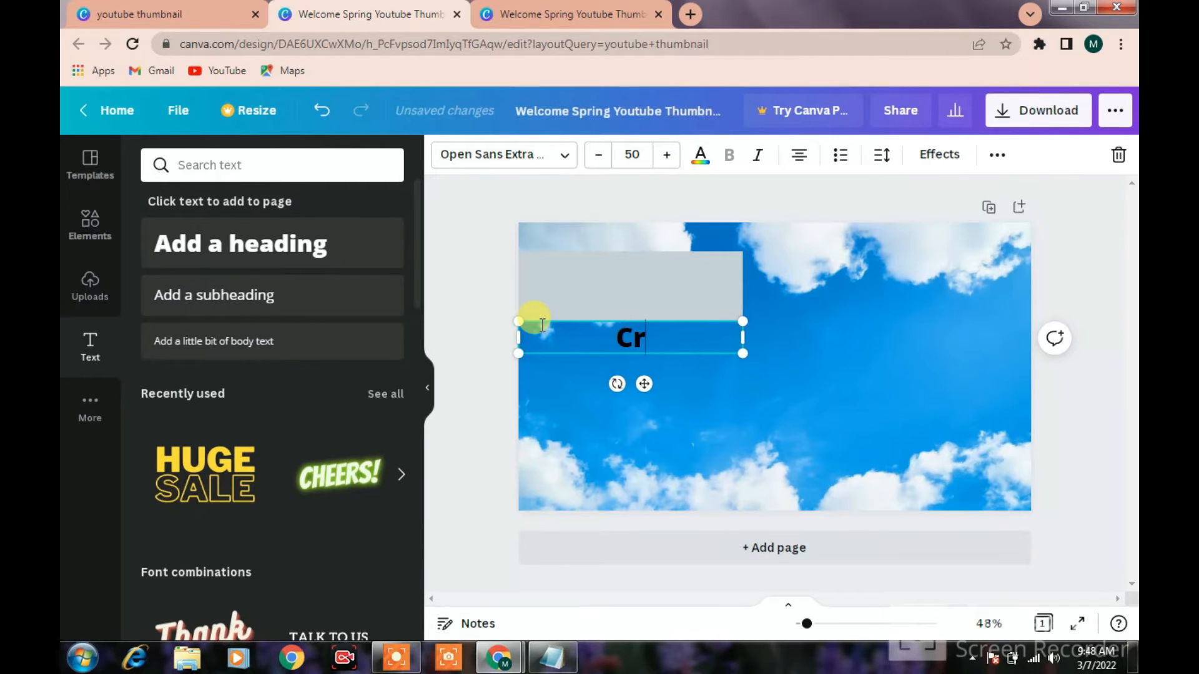
type("Create")
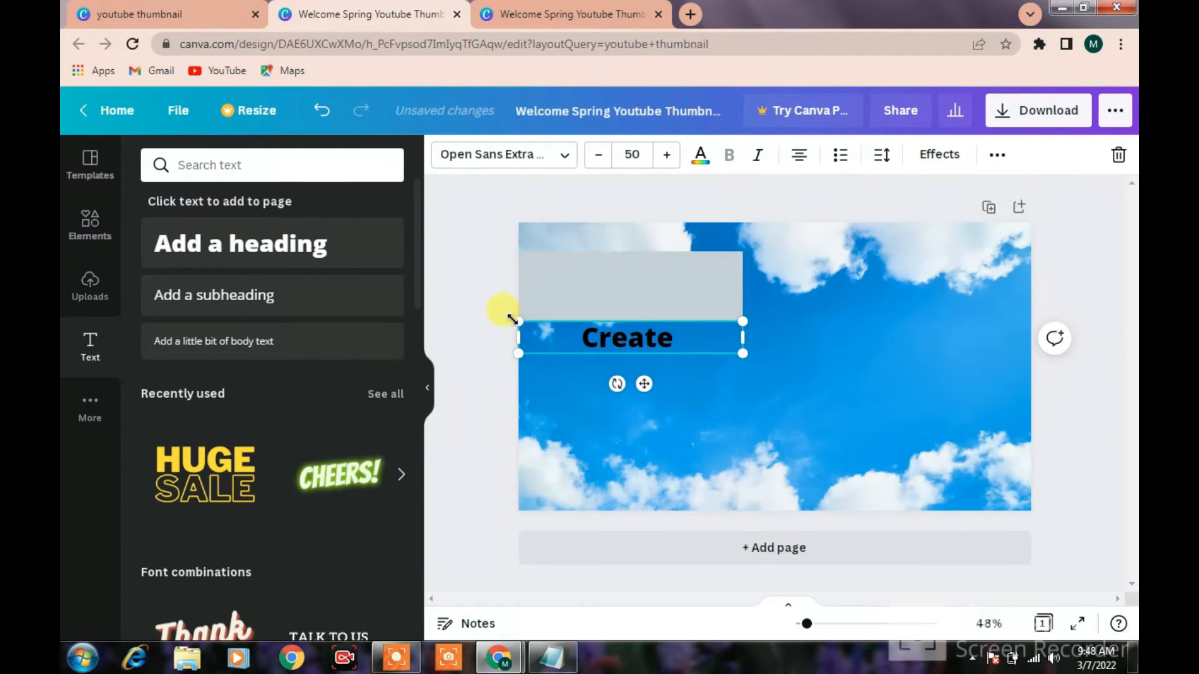
Move the Create heading onto the grey bar and increase its font size to 106
left_click_drag(644, 382, 640, 314)
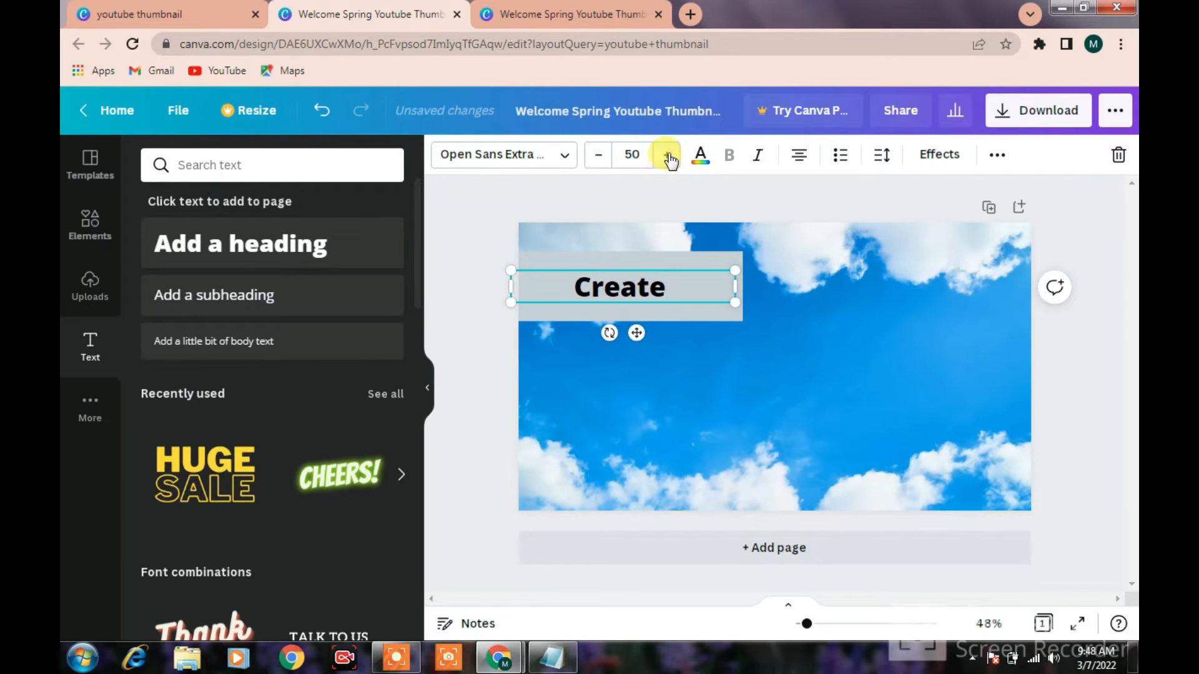
left_click(667, 155)
left_click(667, 154)
left_click(667, 155)
left_click(667, 155)
left_click(667, 155)
left_click(667, 155)
left_click(667, 155)
left_click(667, 155)
left_click(667, 155)
left_click(667, 155)
left_click(667, 155)
left_click(667, 155)
left_click(667, 155)
left_click(667, 155)
left_click(667, 154)
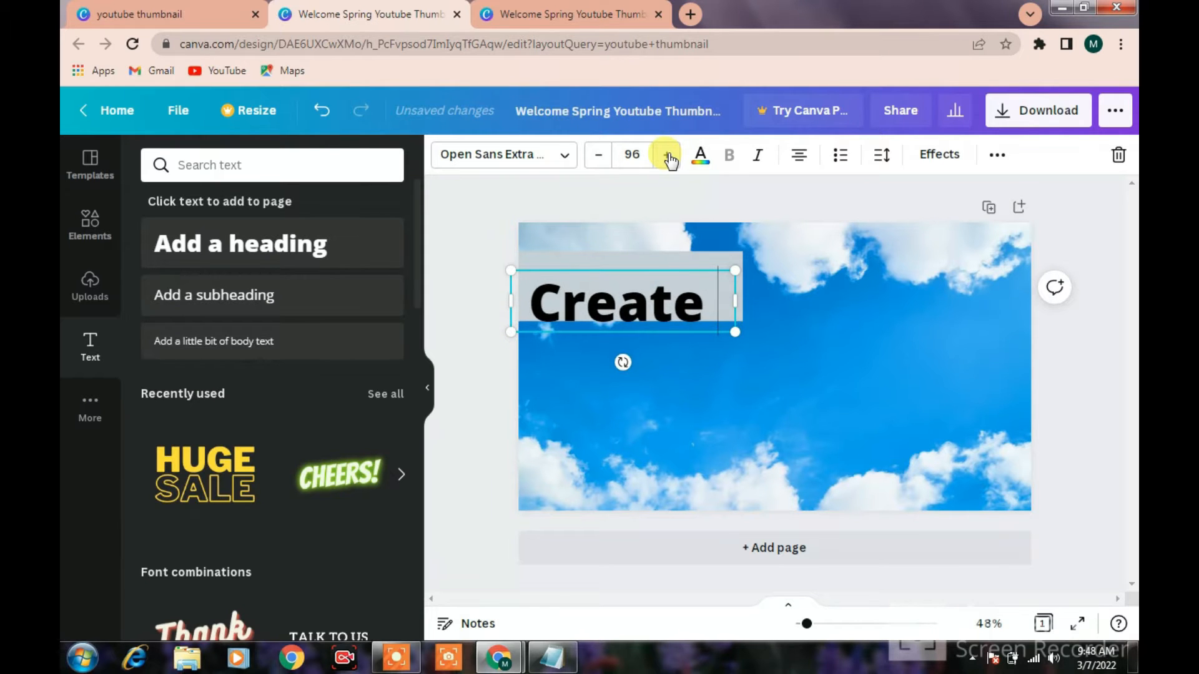
left_click(667, 155)
left_click(667, 155)
Align the Create heading with the grey bar and scale it up to font size 110
left_click(722, 400)
left_click(651, 308)
left_click_drag(651, 309, 655, 291)
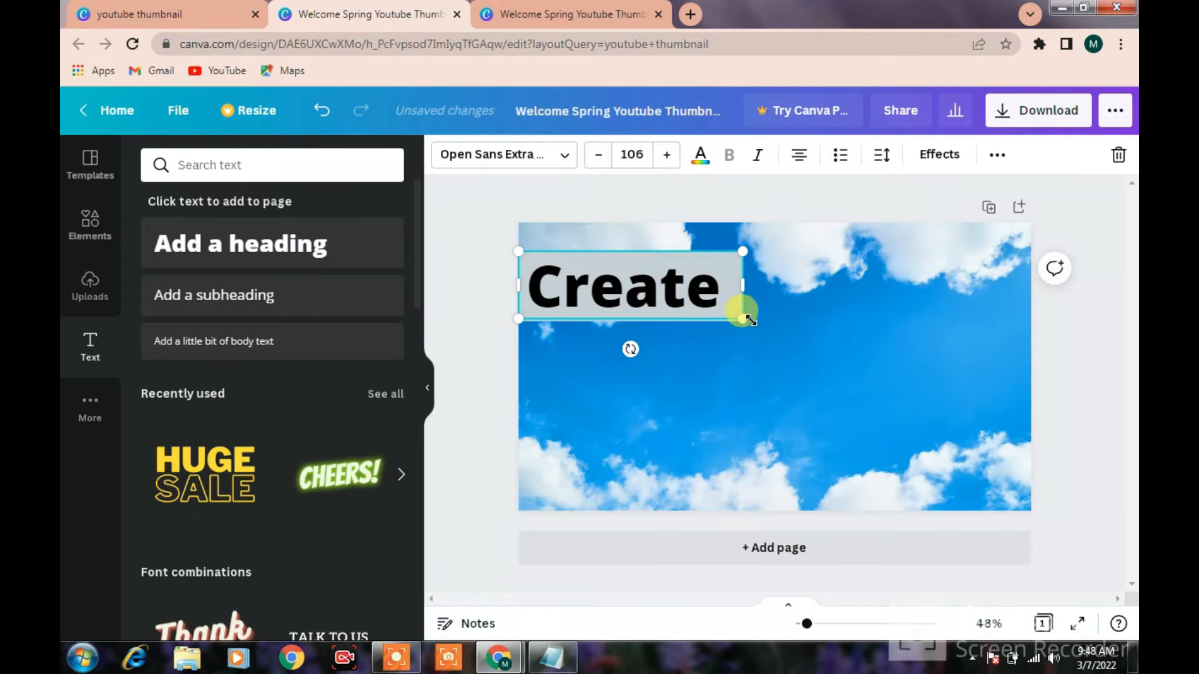
left_click_drag(742, 319, 745, 325)
Try red and purple as the Create heading's text colour and set it back to black
left_click(702, 160)
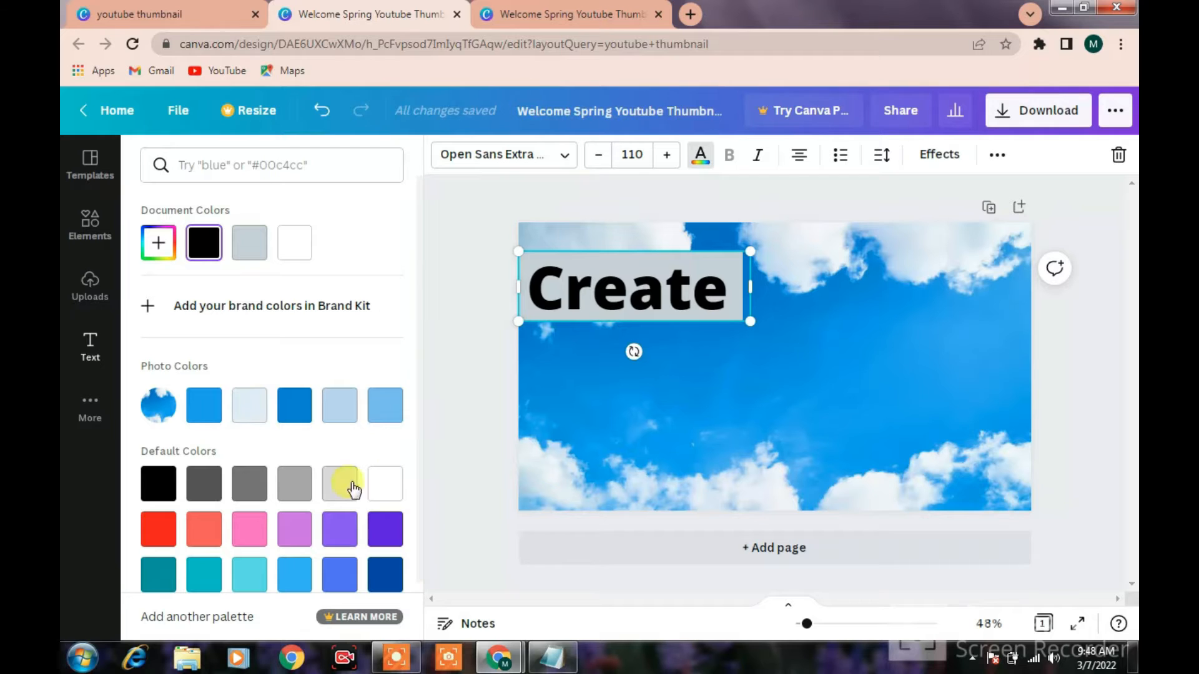
left_click(168, 529)
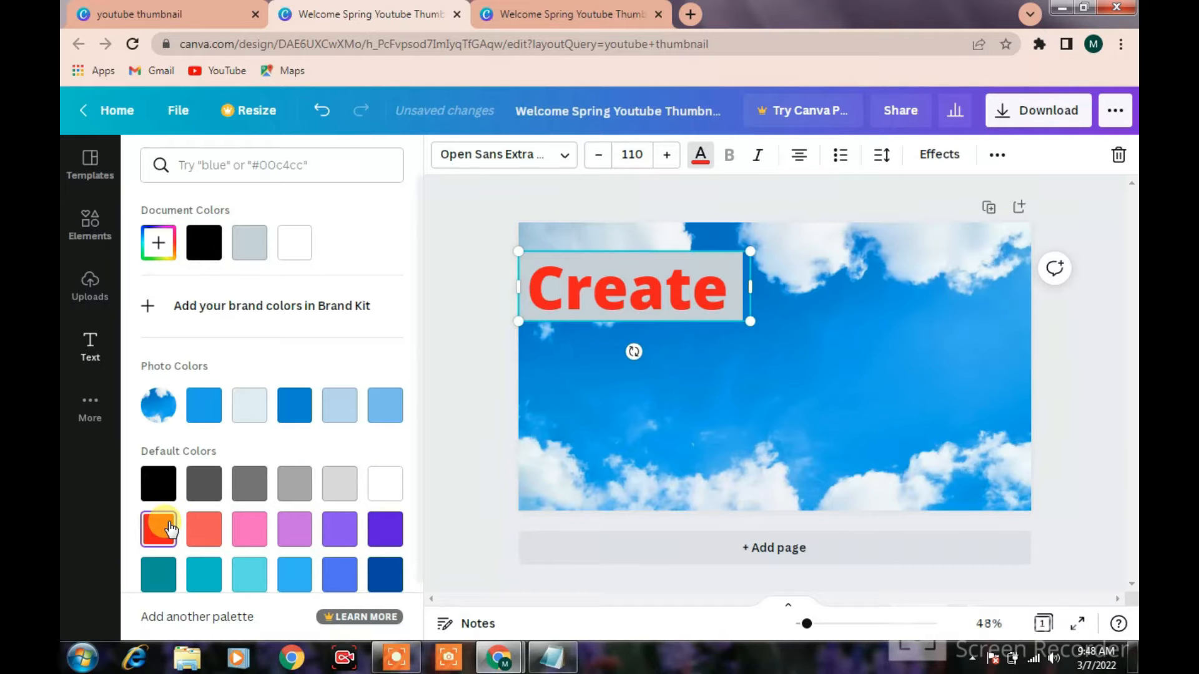
scroll(386, 537, "down", 1)
left_click(385, 463)
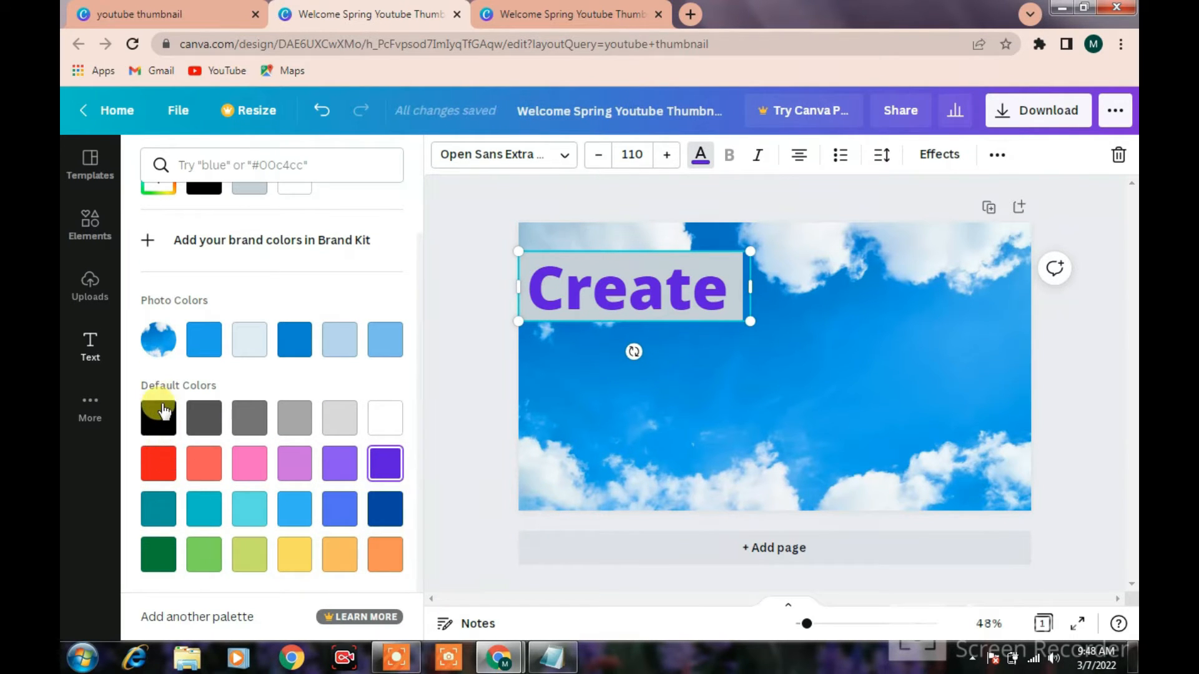
left_click(160, 418)
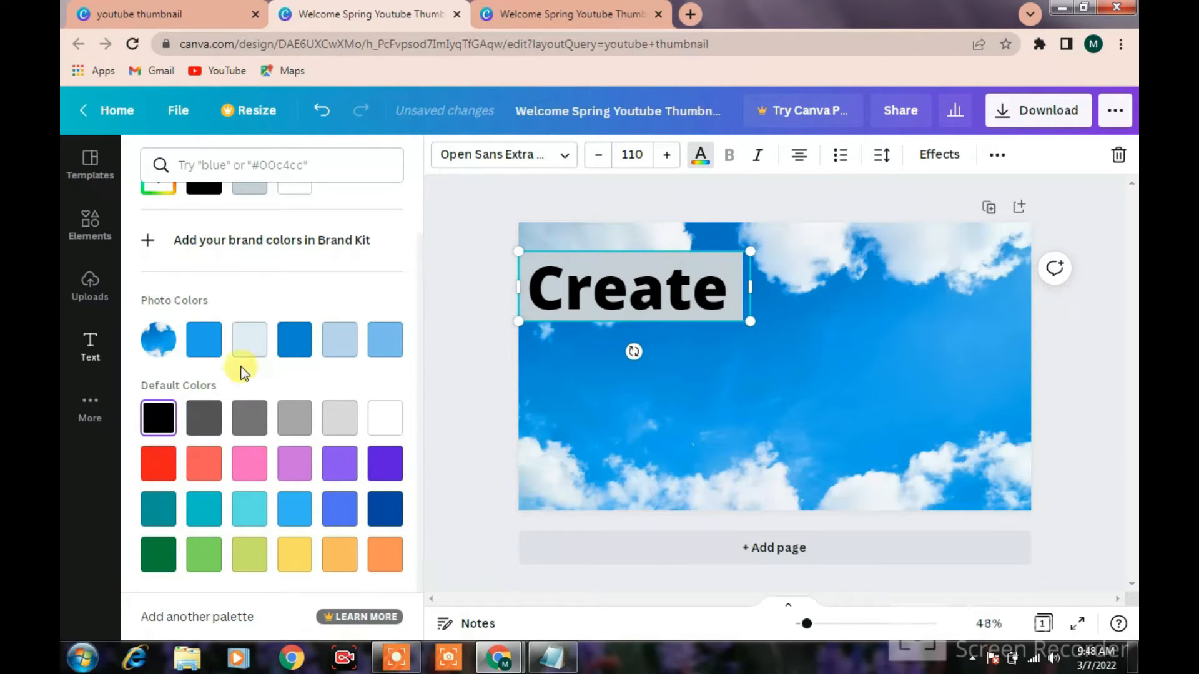
Add a second square shape and reduce its height to form a short bar below the page centre
left_click(91, 218)
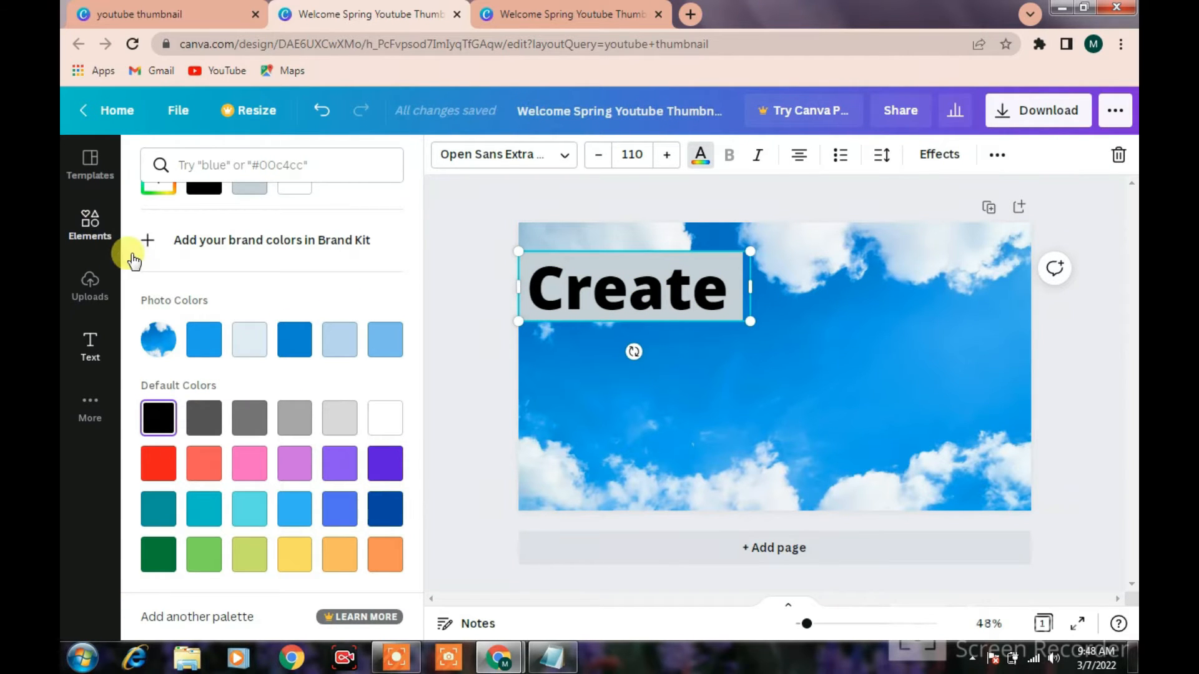
left_click(218, 411)
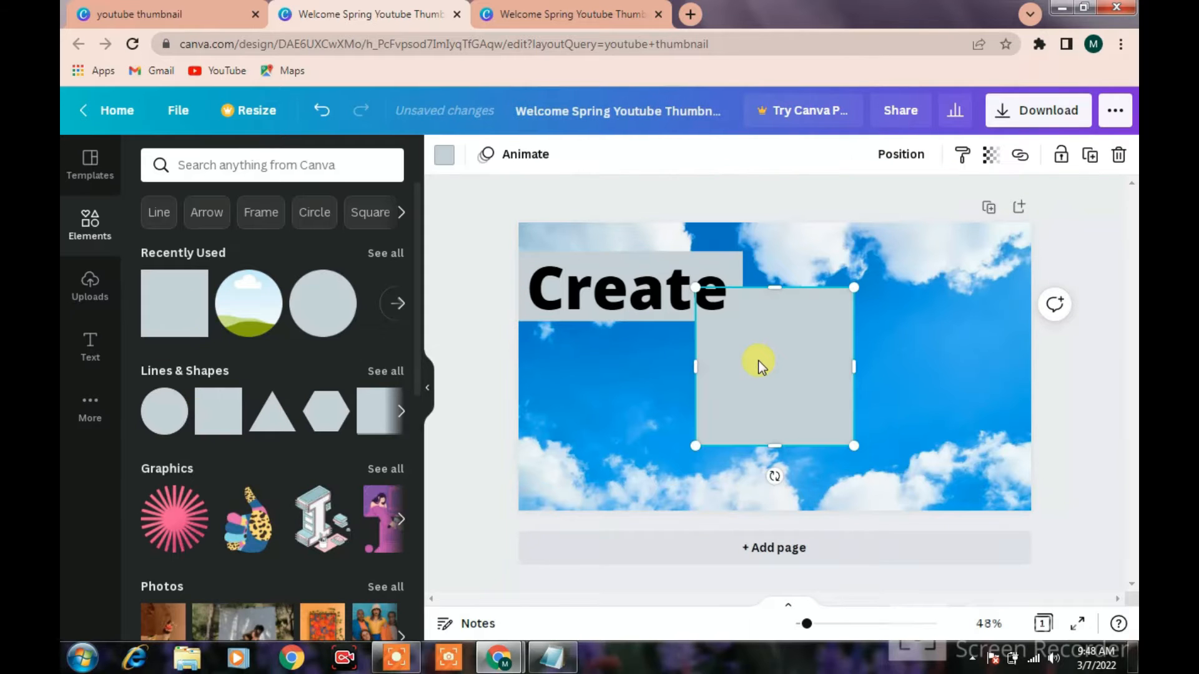
left_click_drag(771, 287, 773, 393)
Move the Create heading aside, fill the bar behind it with light green, and place the heading back on it
left_click(731, 275)
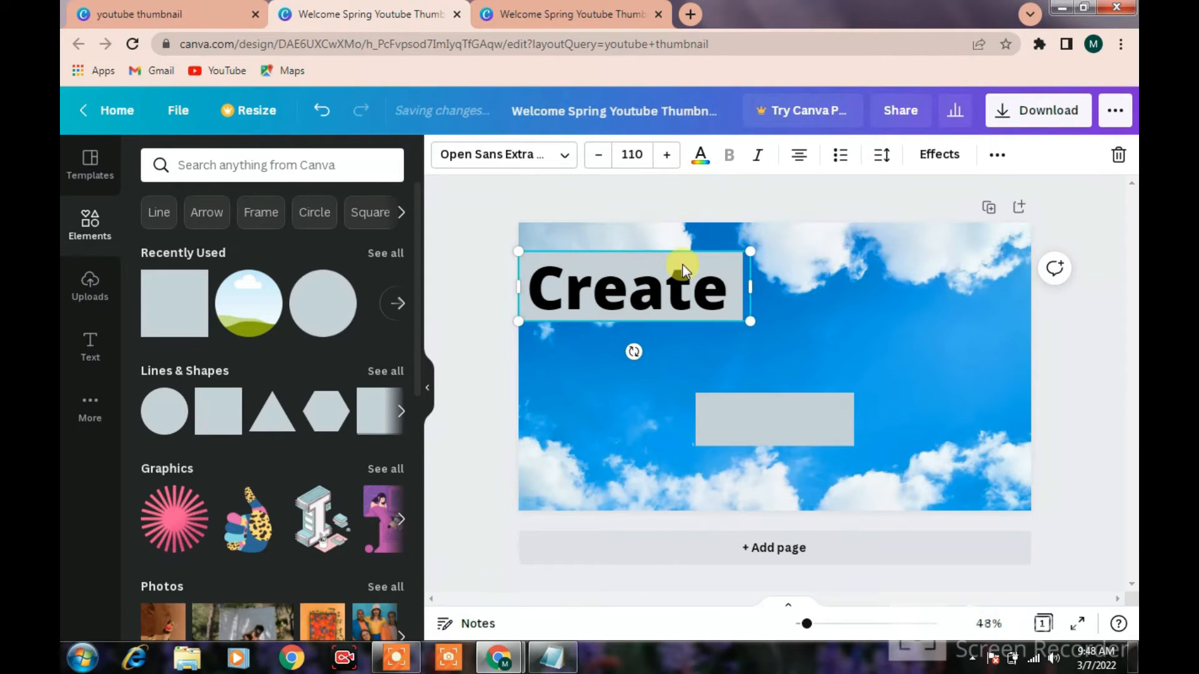
left_click(696, 350)
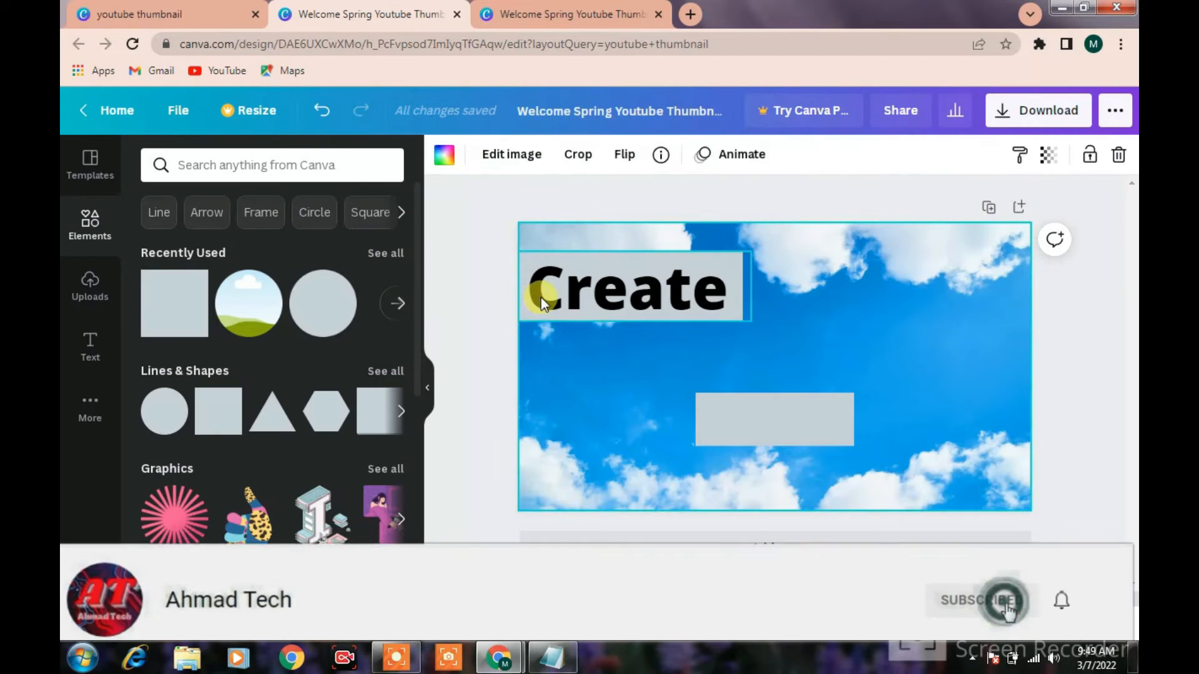
left_click(529, 316)
left_click_drag(544, 316, 555, 352)
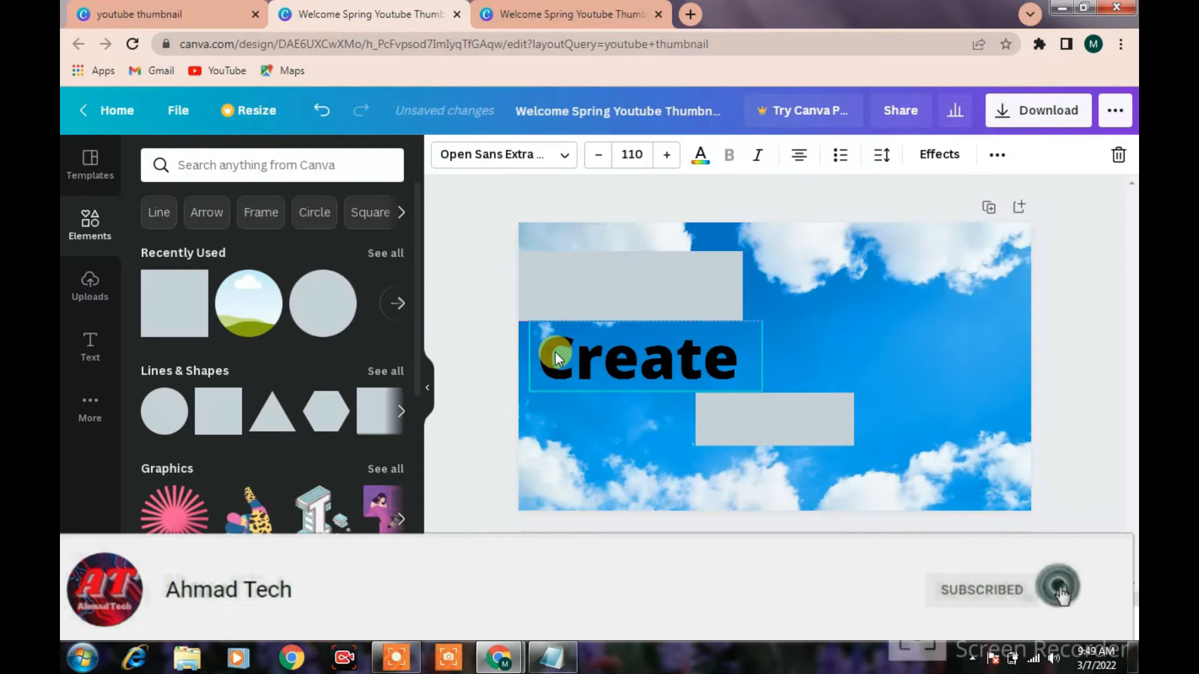
left_click(556, 275)
left_click(445, 157)
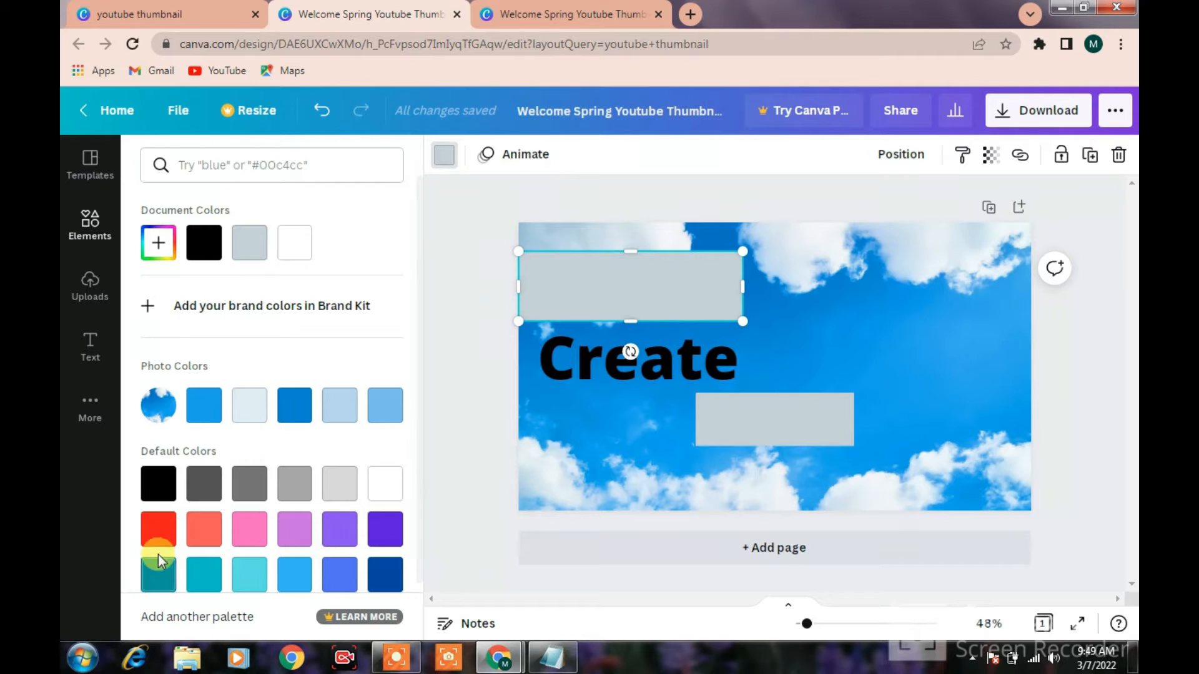
scroll(337, 556, "down", 2)
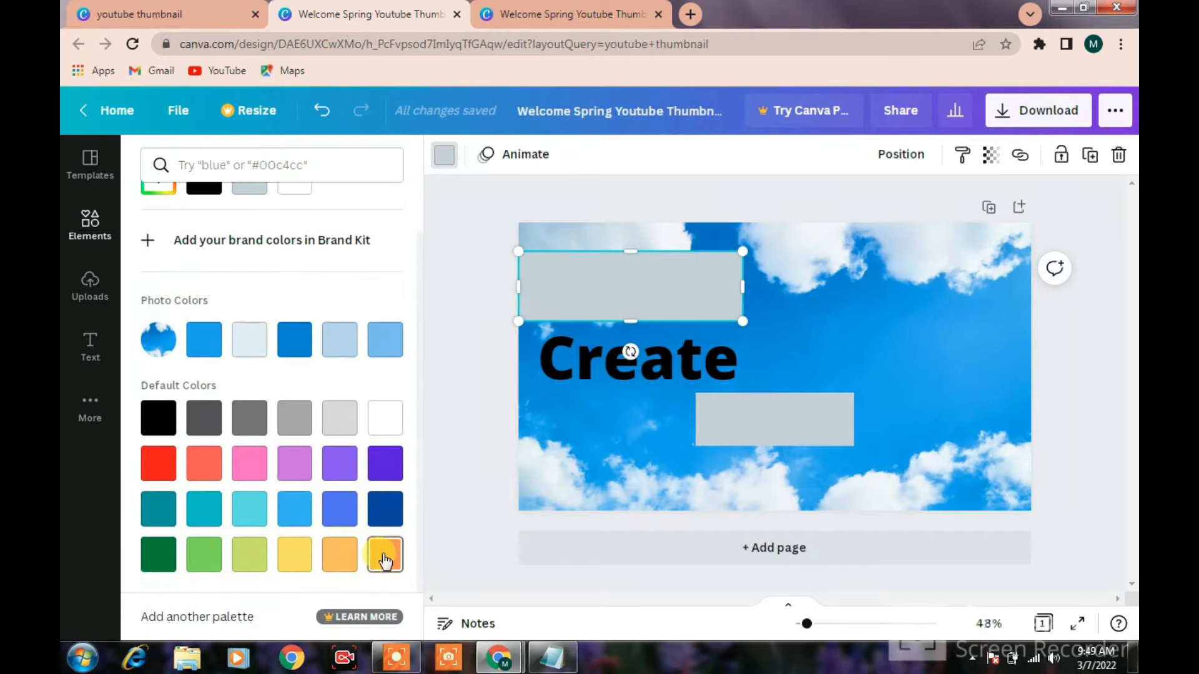
left_click(212, 561)
left_click_drag(669, 365, 664, 291)
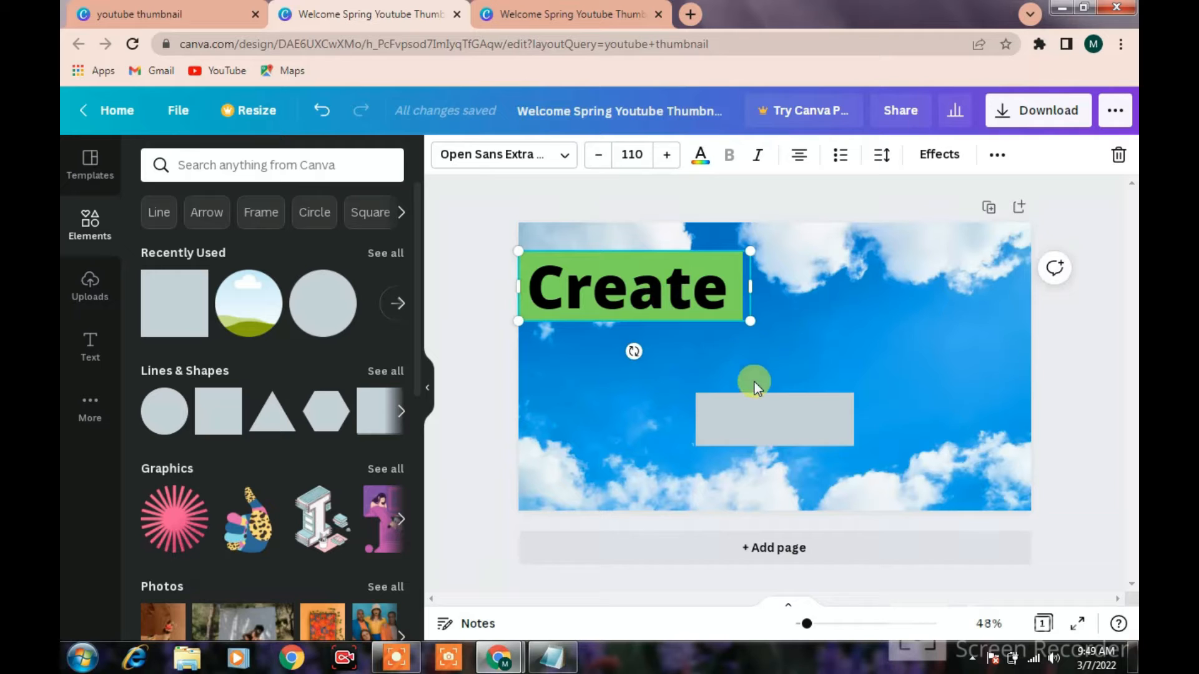
Move the second grey bar under the green one and enlarge it so it extends past the green bar's right end
left_click(764, 423)
left_click_drag(765, 423, 586, 363)
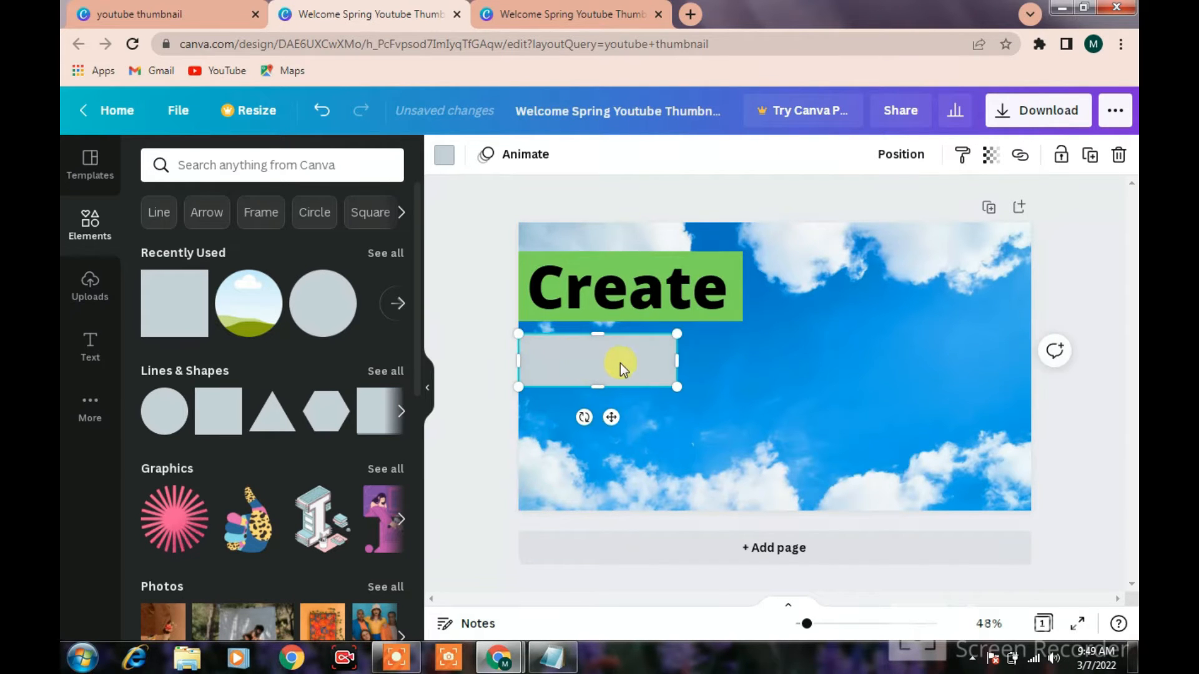
left_click_drag(610, 417, 689, 415)
left_click_drag(760, 360, 918, 370)
left_click_drag(767, 412, 662, 405)
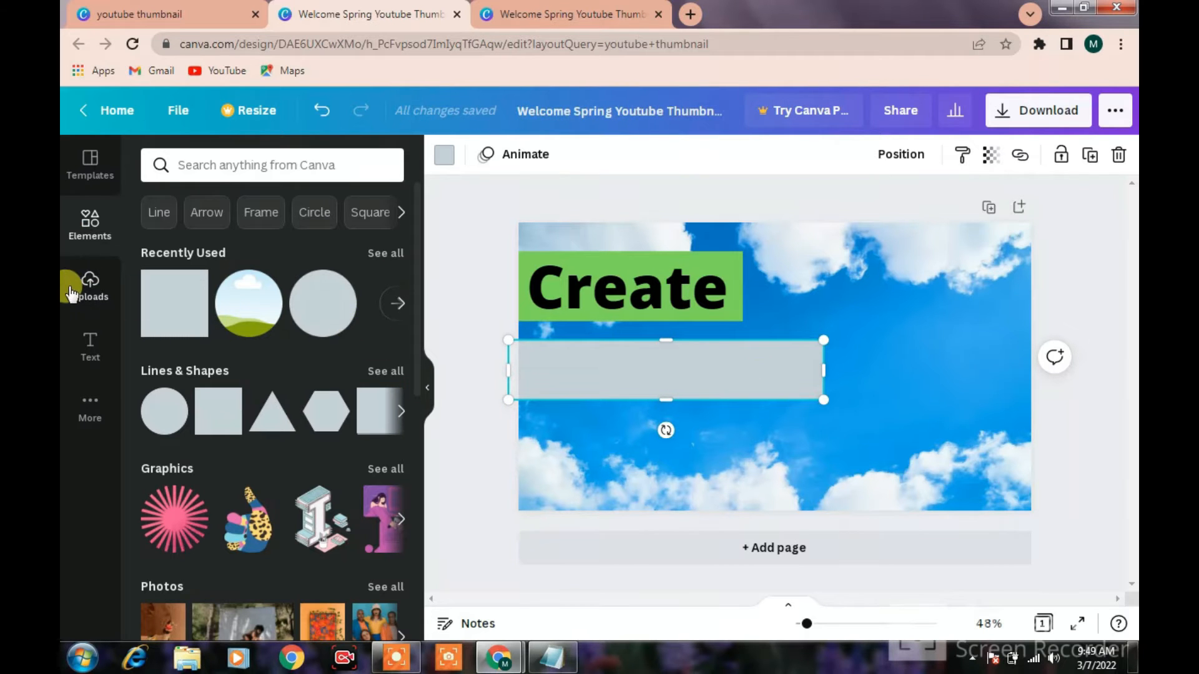
Add a heading reading Youtube and move it onto the grey bar below the Create heading
left_click(87, 342)
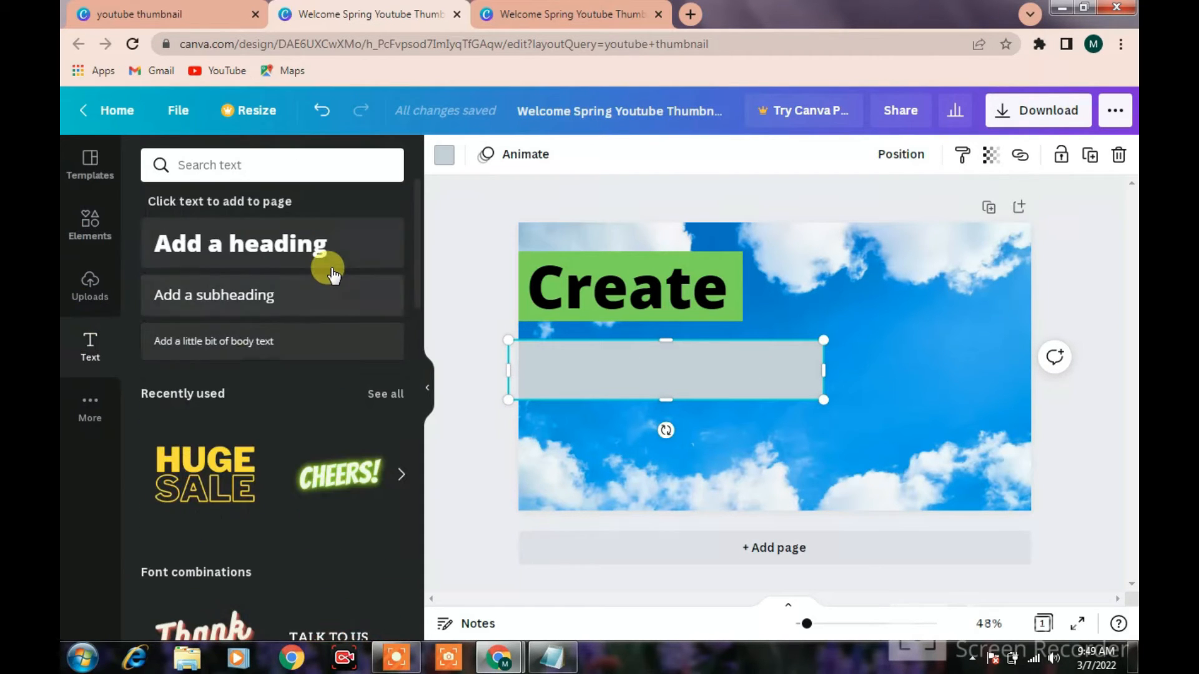
left_click(332, 275)
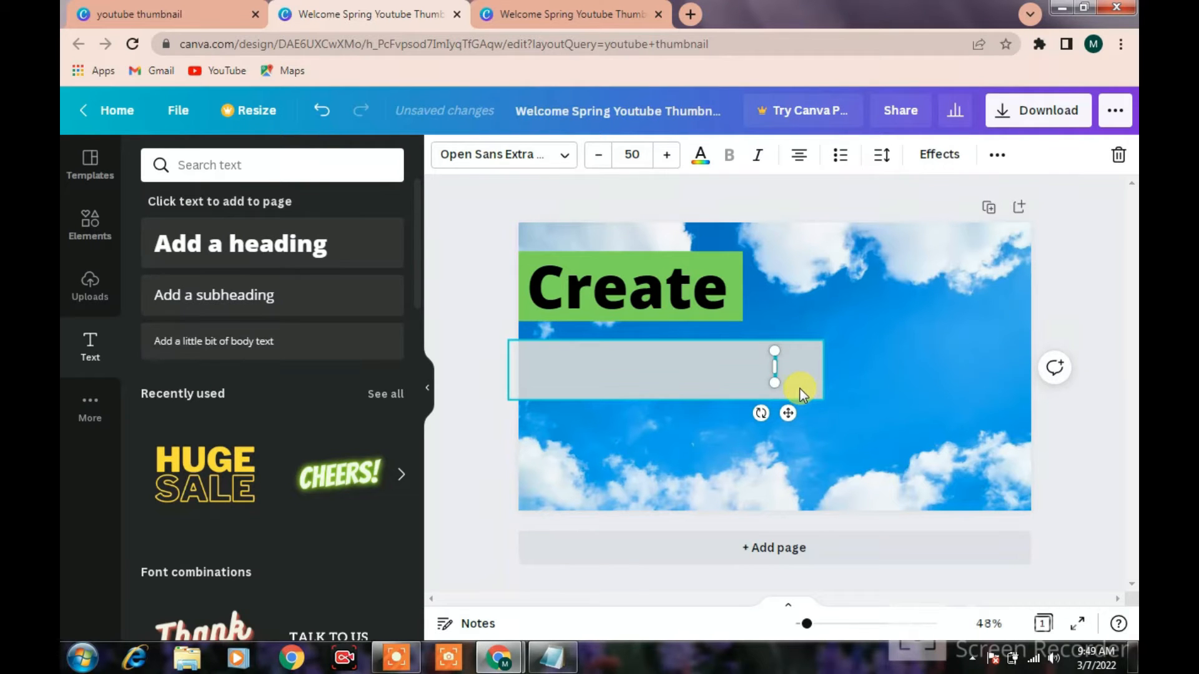
type("Youtube")
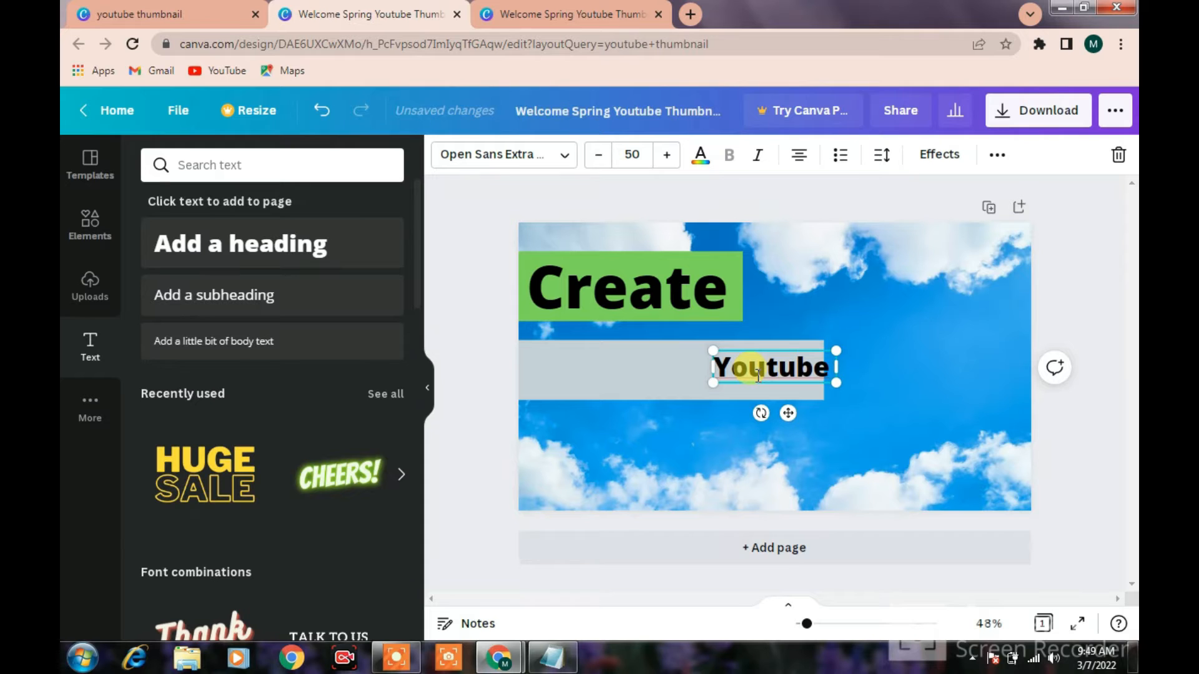
left_click_drag(786, 414, 643, 417)
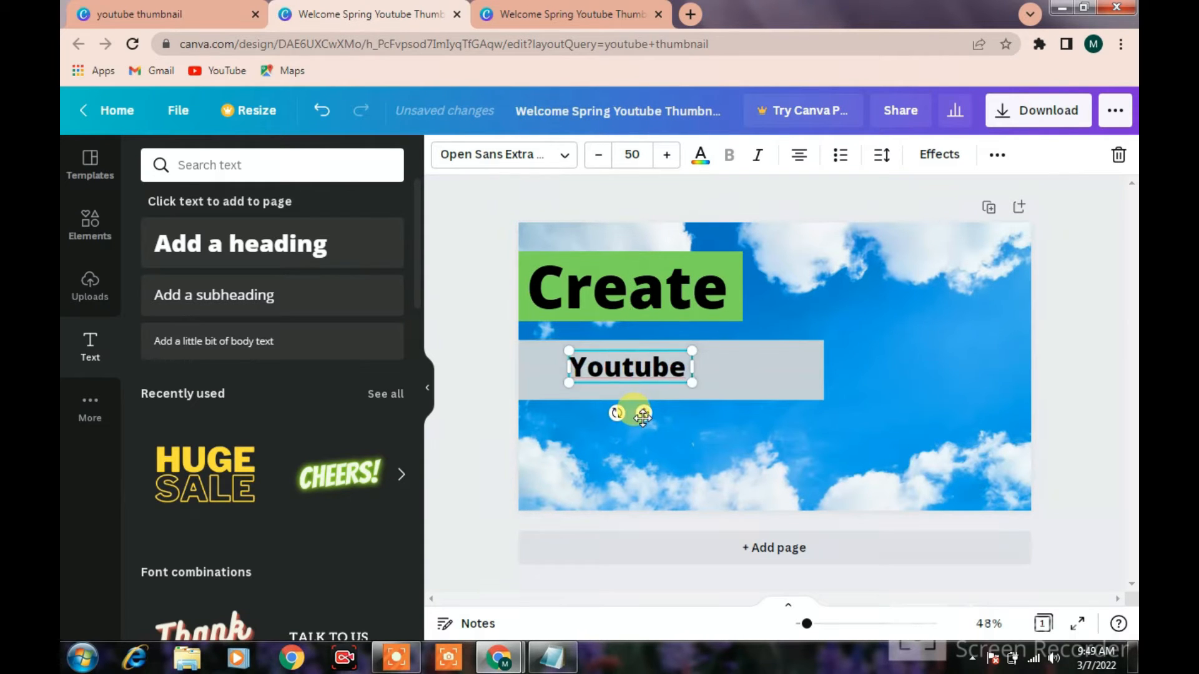
Enlarge the Youtube heading to size 113 on a single line over its grey bar and colour it red
left_click_drag(665, 164, 665, 164)
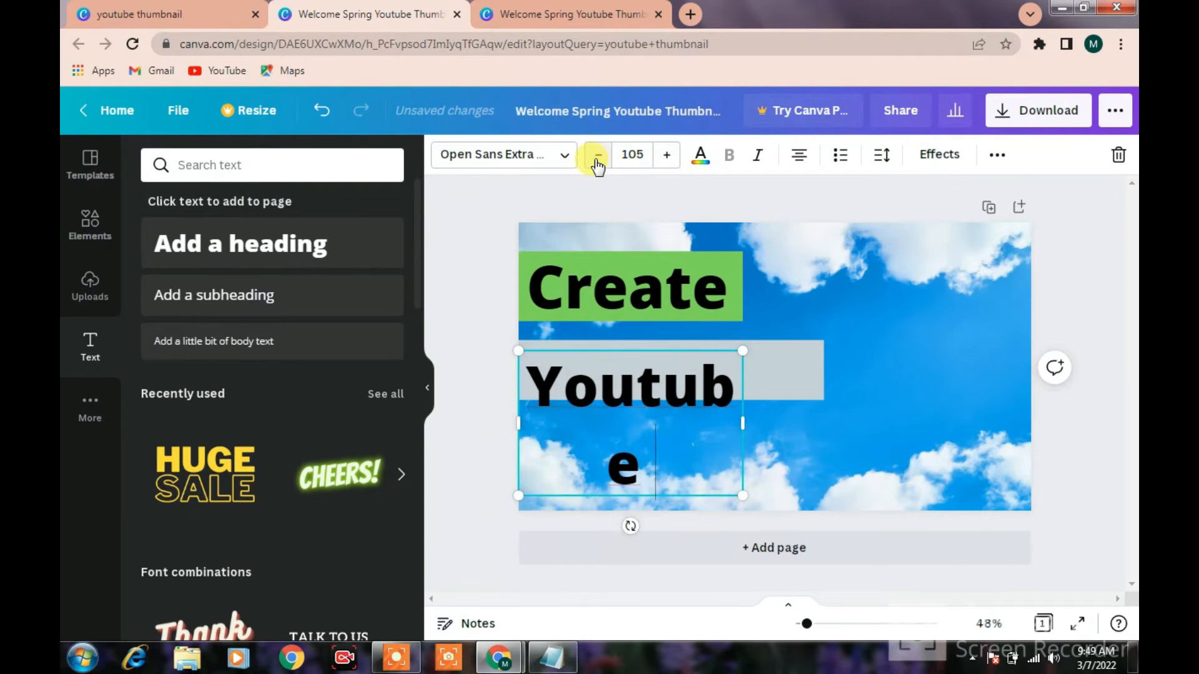
left_click_drag(743, 423, 805, 412)
left_click(741, 463)
mouse_move(706, 379)
left_mouse_down()
mouse_move(700, 356)
mouse_move(705, 372)
mouse_move(687, 382)
left_mouse_up()
left_click(666, 155)
left_click(666, 154)
left_click(667, 155)
left_click(666, 155)
left_click(666, 155)
left_click(666, 154)
left_click(667, 155)
left_click(666, 155)
left_click_drag(731, 384, 723, 366)
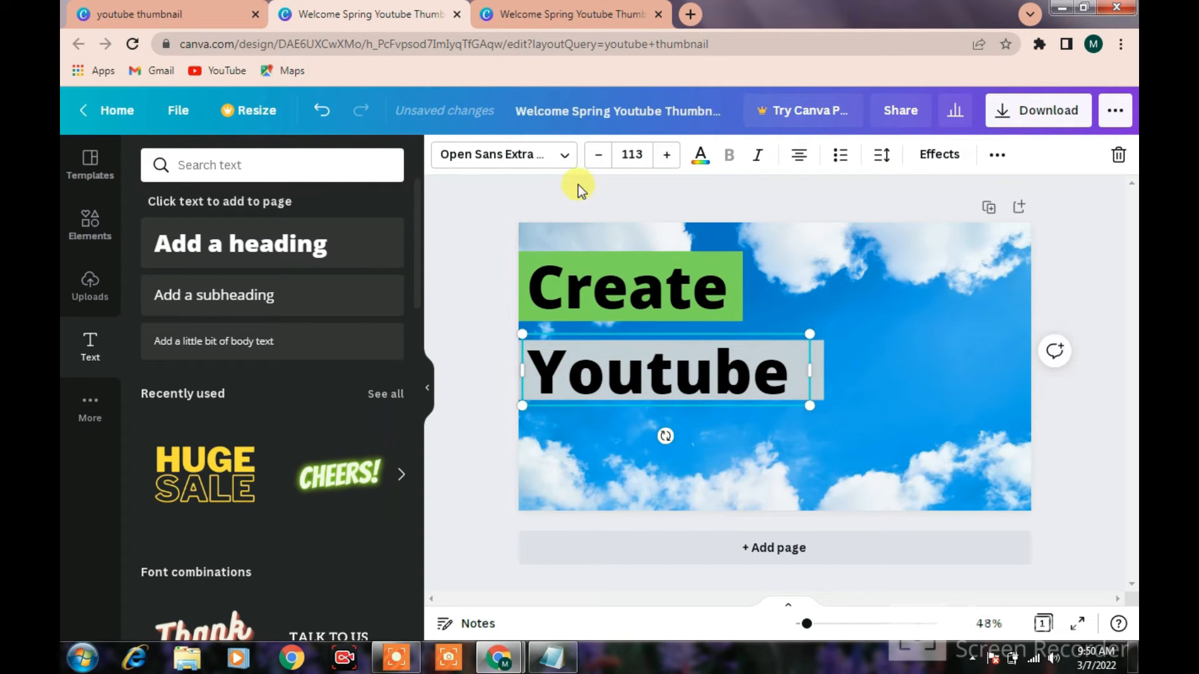
left_click(701, 156)
left_click(158, 530)
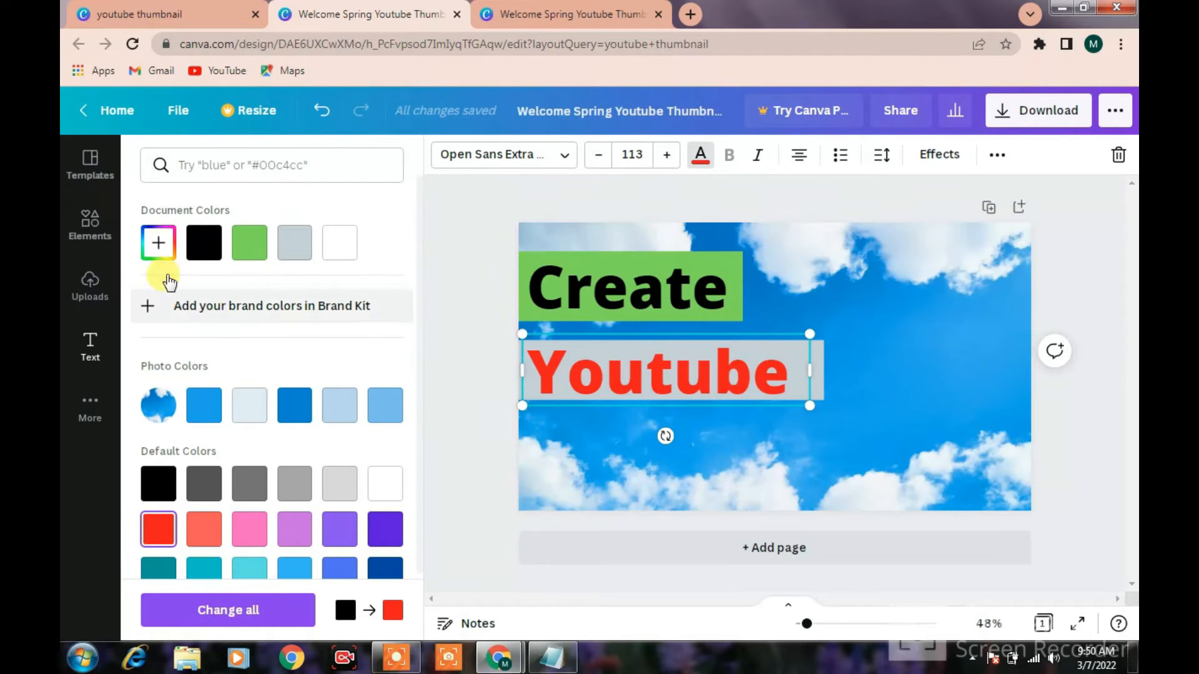
Add a third square shape and reshape it into a longer grey bar below the Youtube bar
left_click(92, 228)
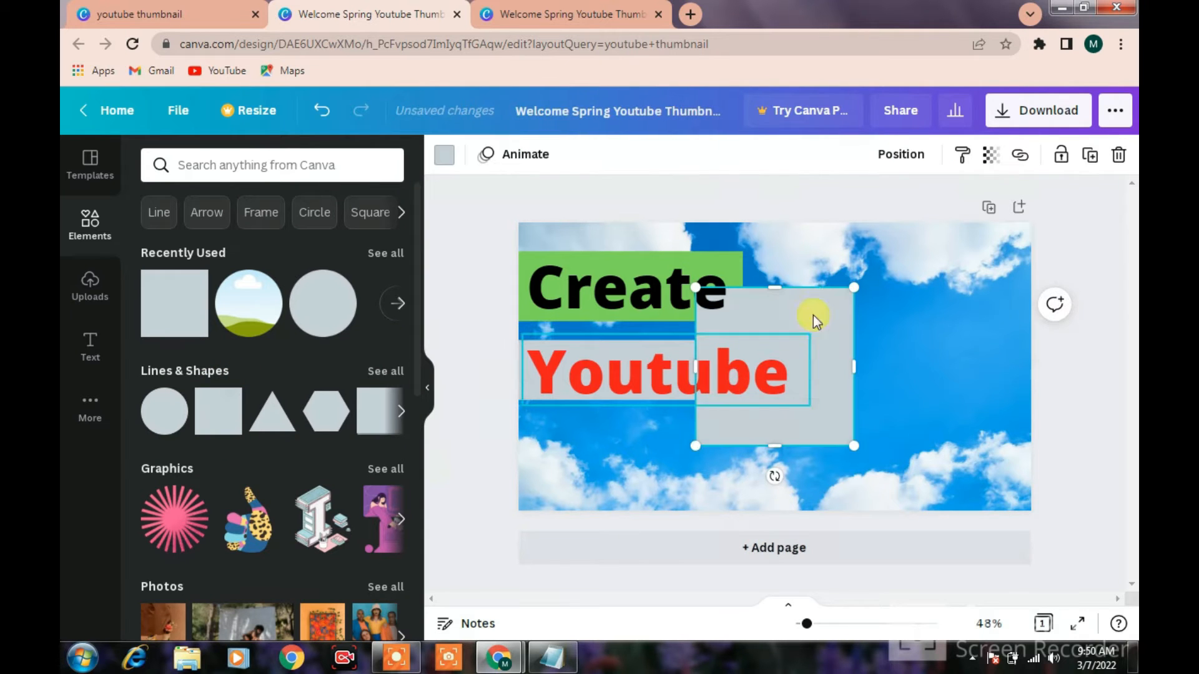
left_click_drag(783, 287, 937, 445)
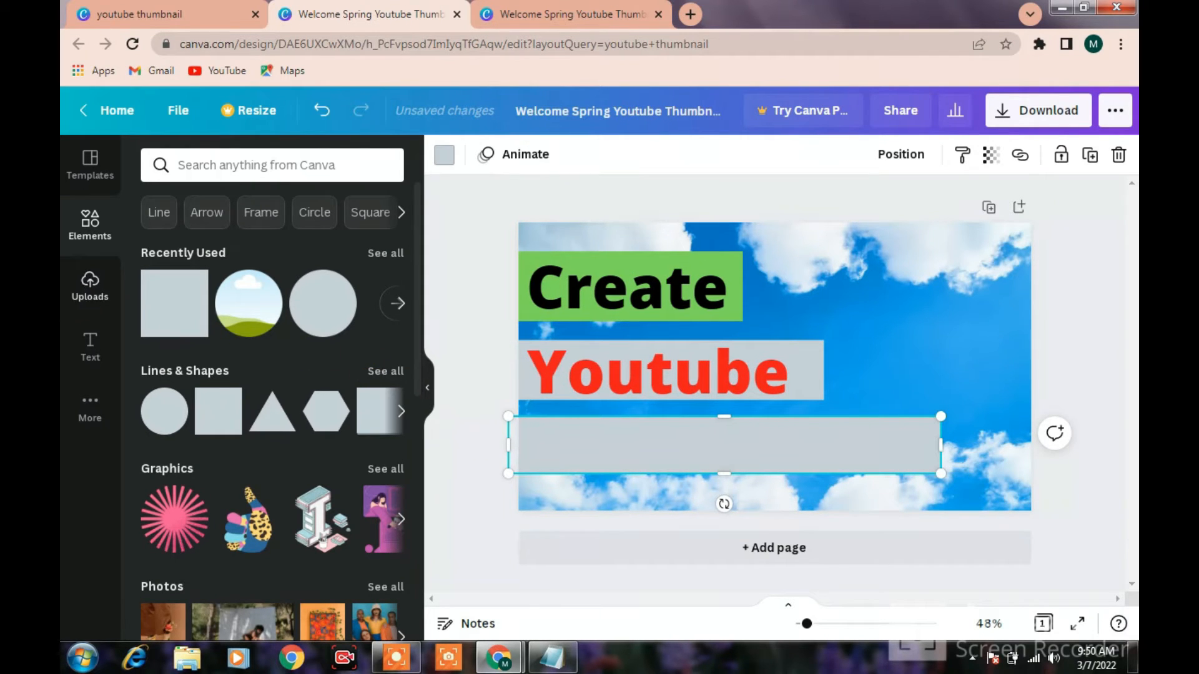
Add a heading reading Thumbnail and move it onto the third bar
left_click(91, 344)
left_click_drag(275, 259, 855, 351)
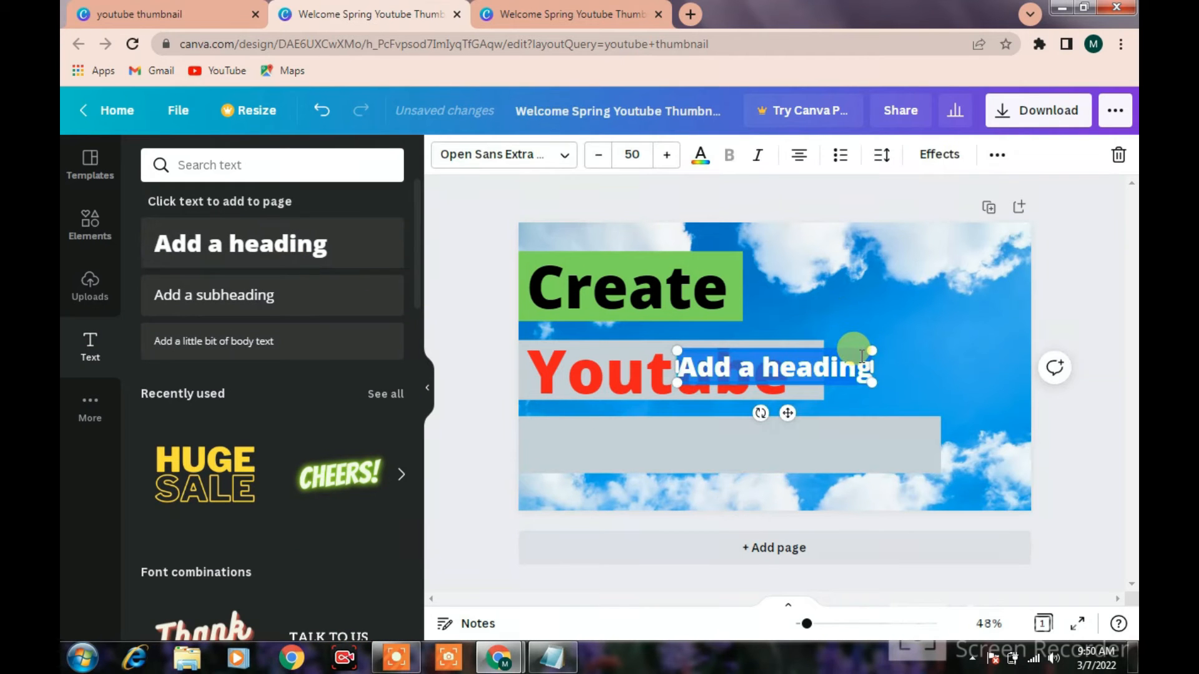
key("BackSpace")
type("Th")
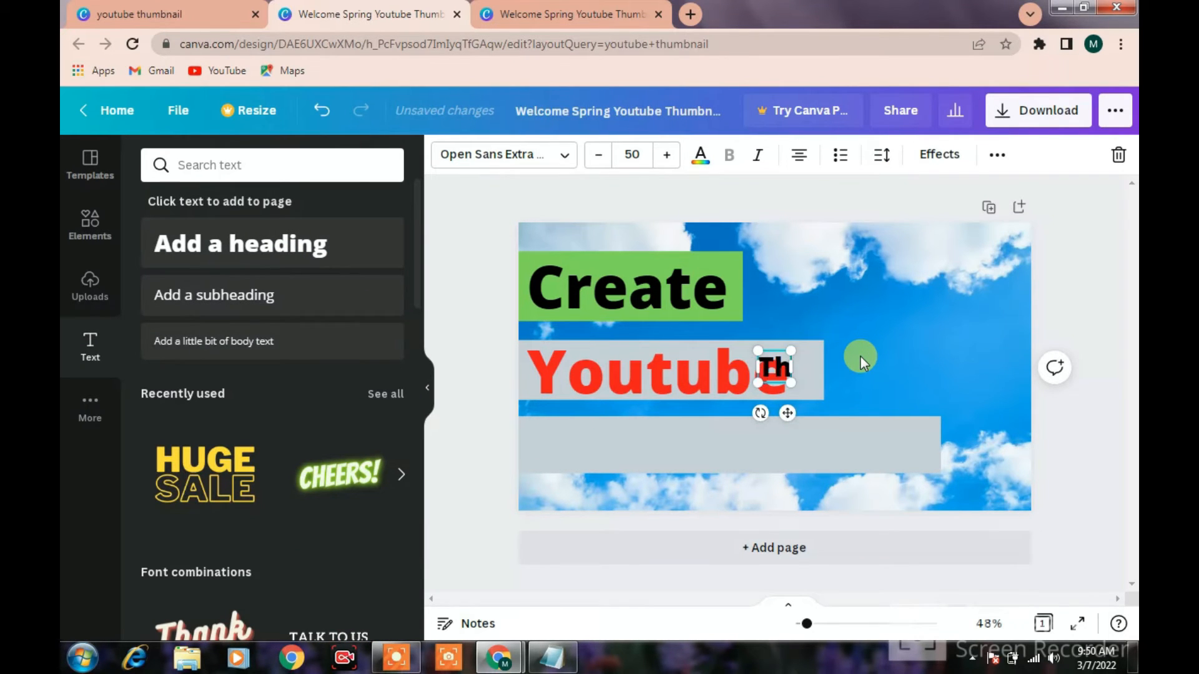
type("umb")
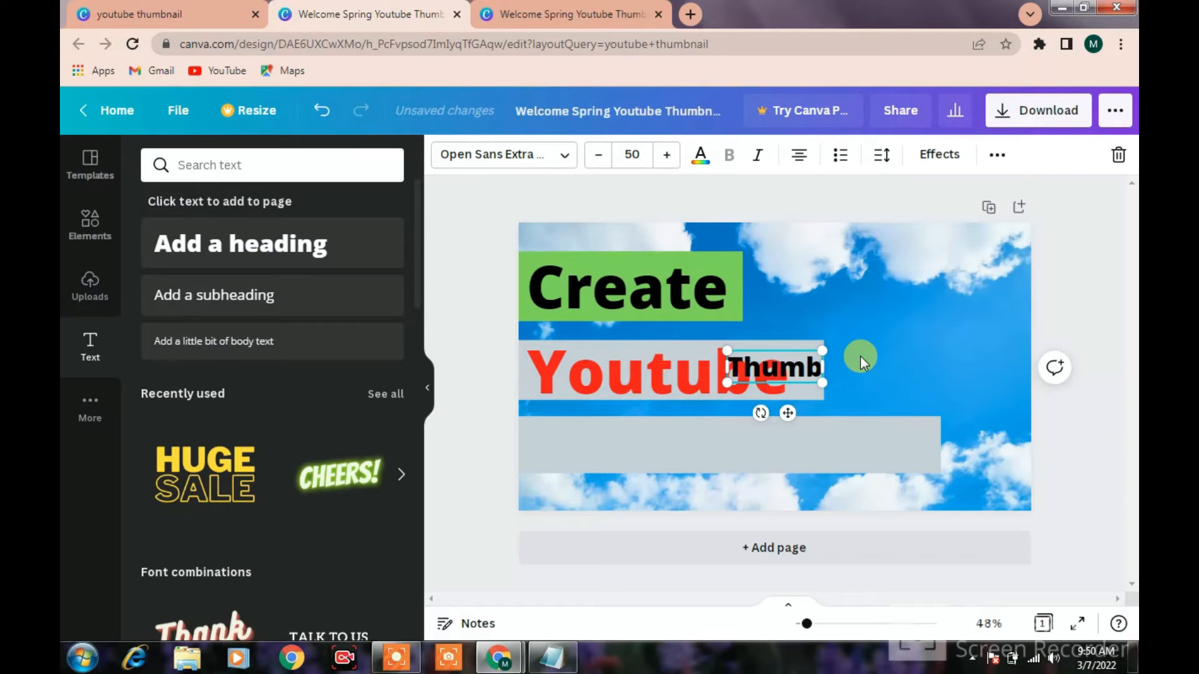
type("nail")
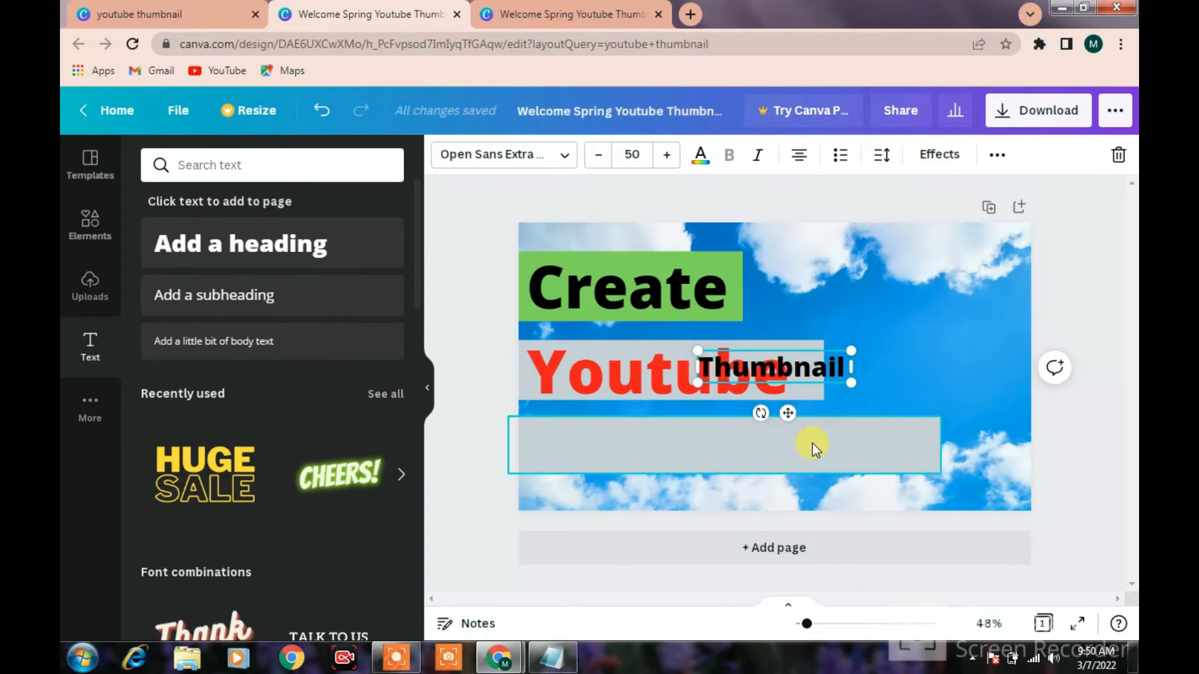
left_click_drag(788, 422, 665, 487)
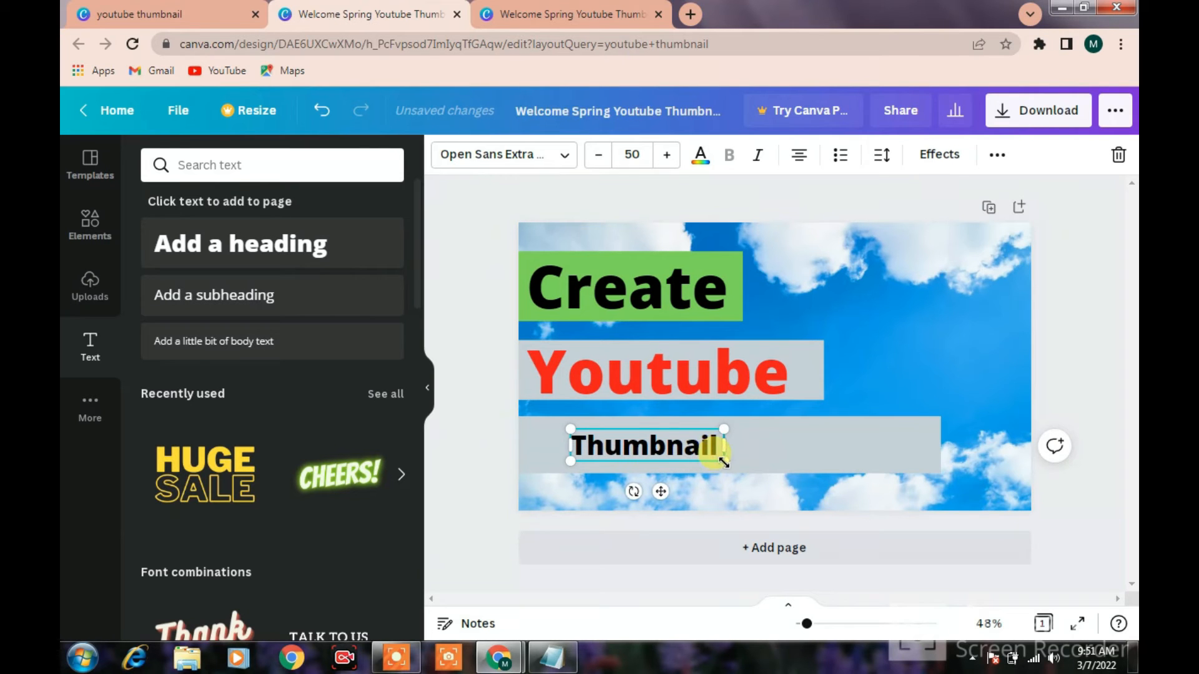
Enlarge the Thumbnail heading to size 113 and widen its text box to nearly the end of the third bar
left_click(667, 160)
left_click(667, 160)
left_click(667, 160)
left_click(668, 162)
left_click(668, 161)
left_click(668, 161)
left_click(669, 161)
left_click(668, 161)
left_click(669, 161)
left_click(668, 161)
left_click(668, 161)
left_click(668, 161)
left_click_drag(776, 499, 934, 494)
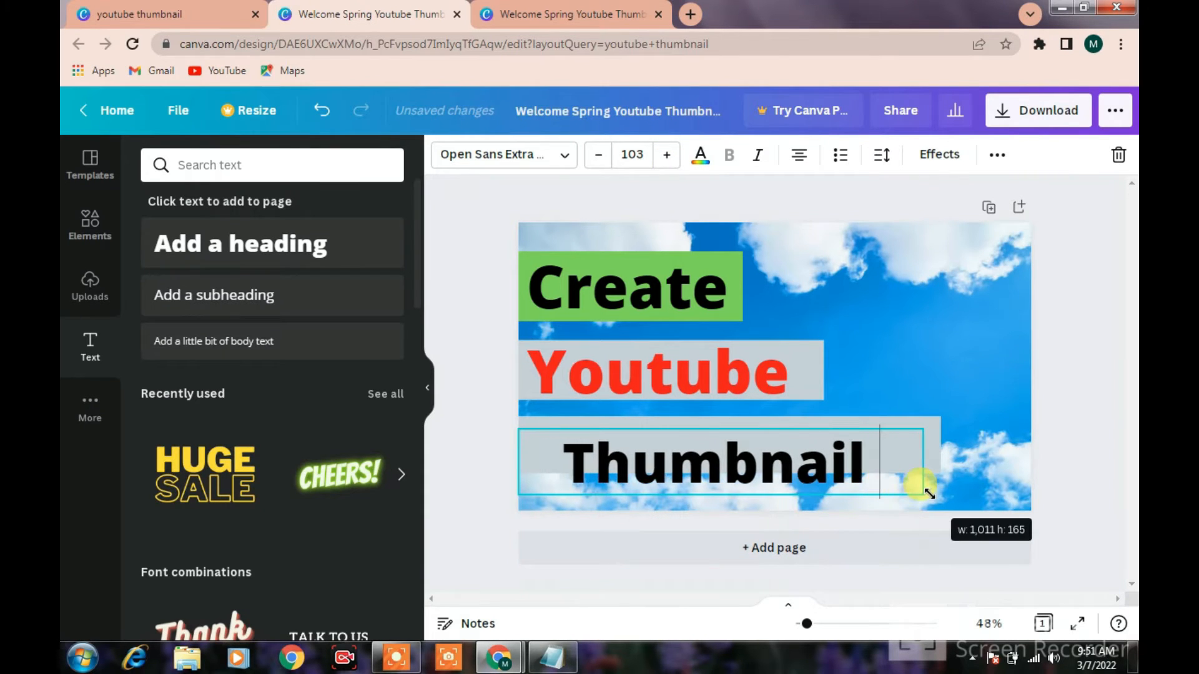
left_click(667, 154)
left_click(667, 155)
left_click(667, 155)
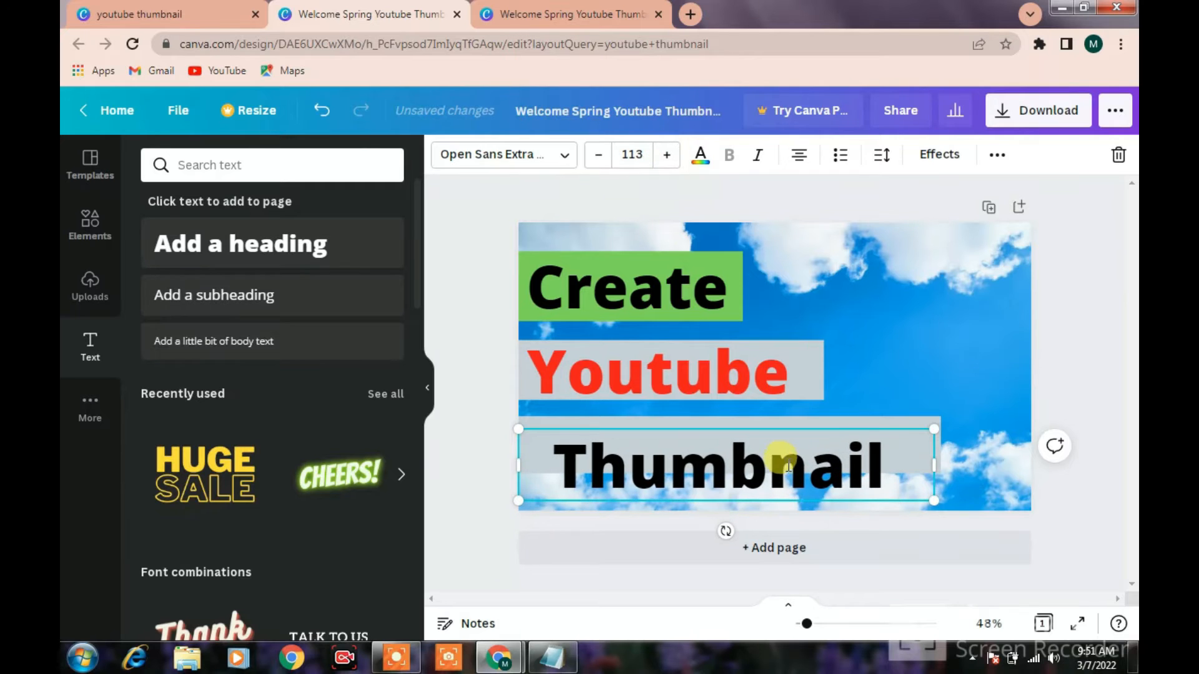
Move the Thumbnail heading up onto its bar and increase its font size to 122
left_click(860, 435)
left_click_drag(801, 473, 805, 454)
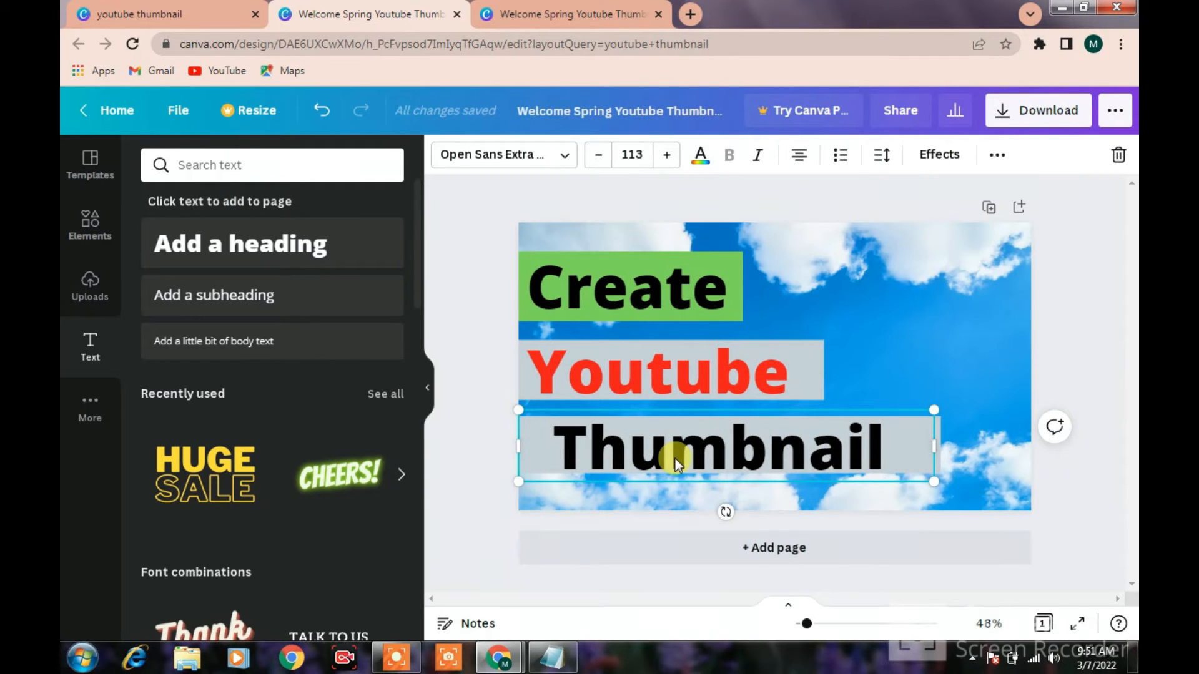
left_click(667, 154)
left_click(667, 154)
left_click_drag(762, 467, 762, 463)
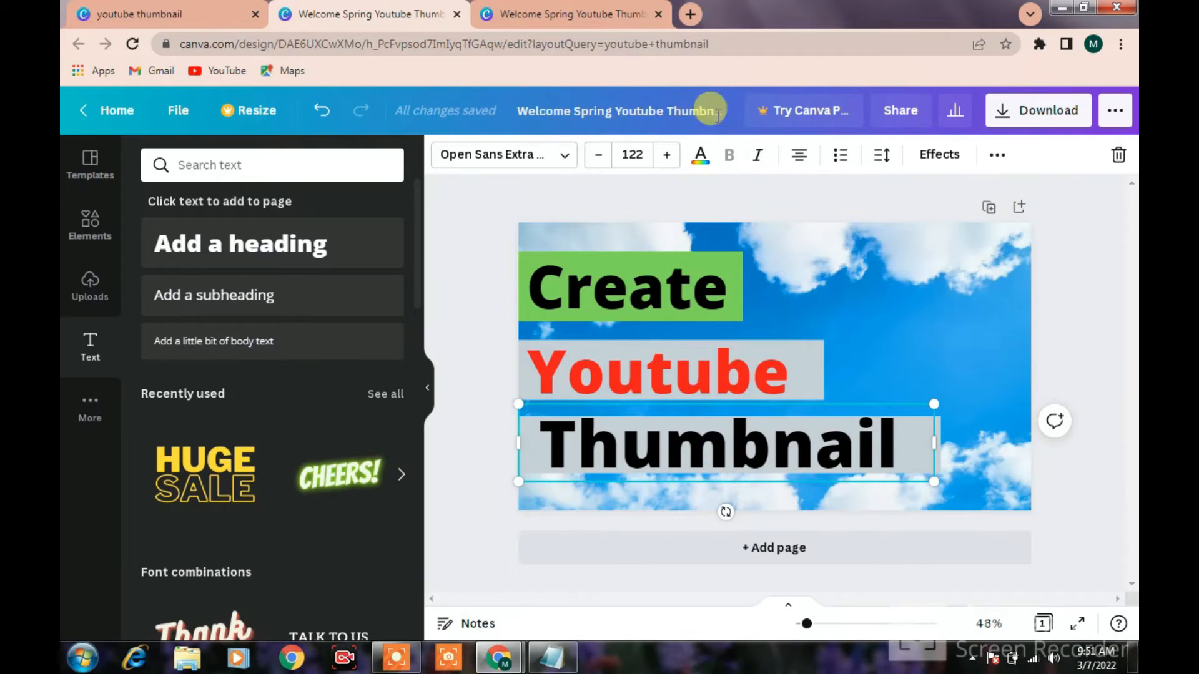
left_click(700, 154)
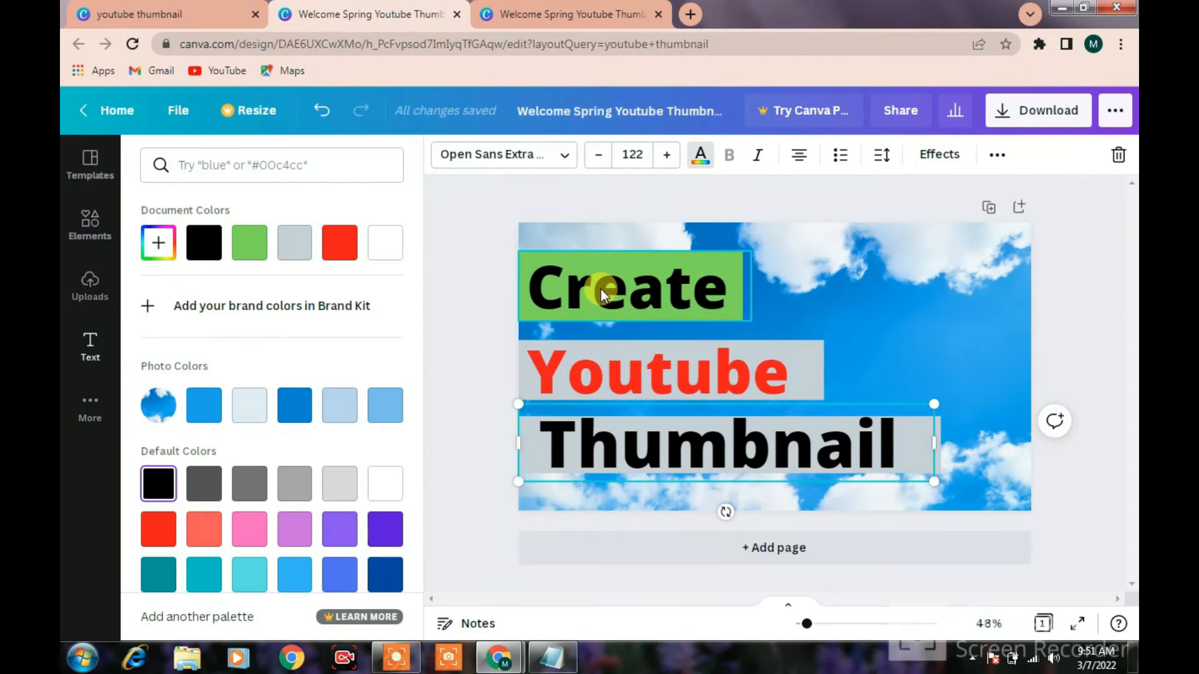
scroll(251, 575, "down", 1)
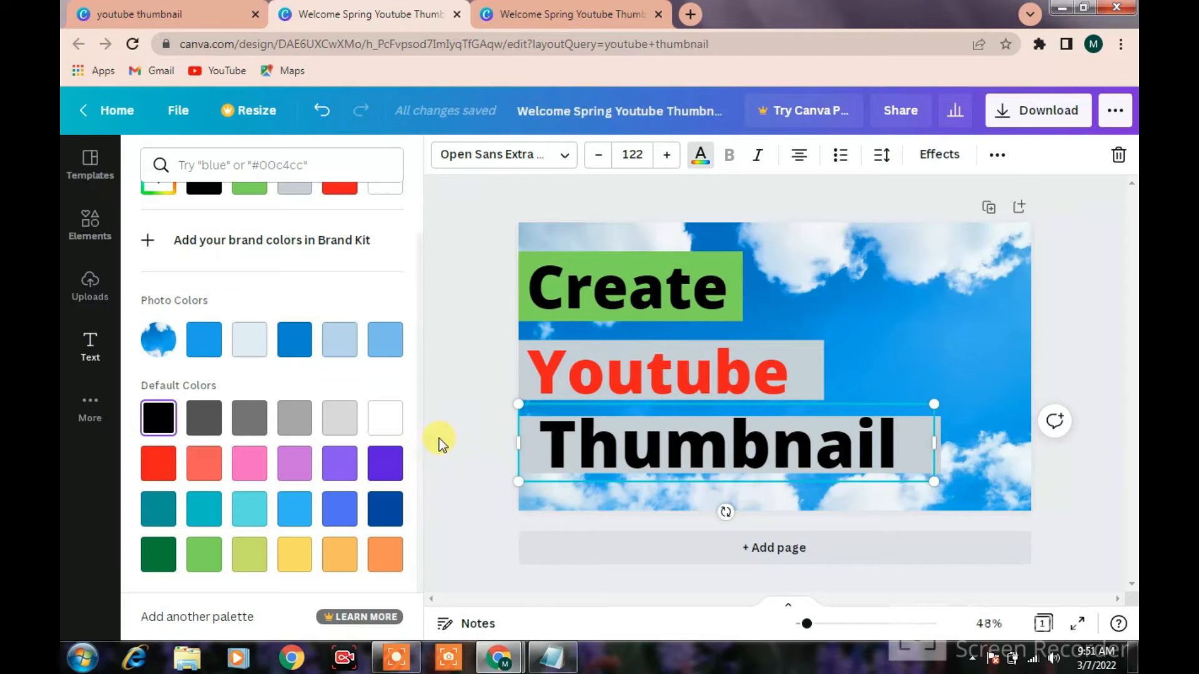
left_click(458, 437)
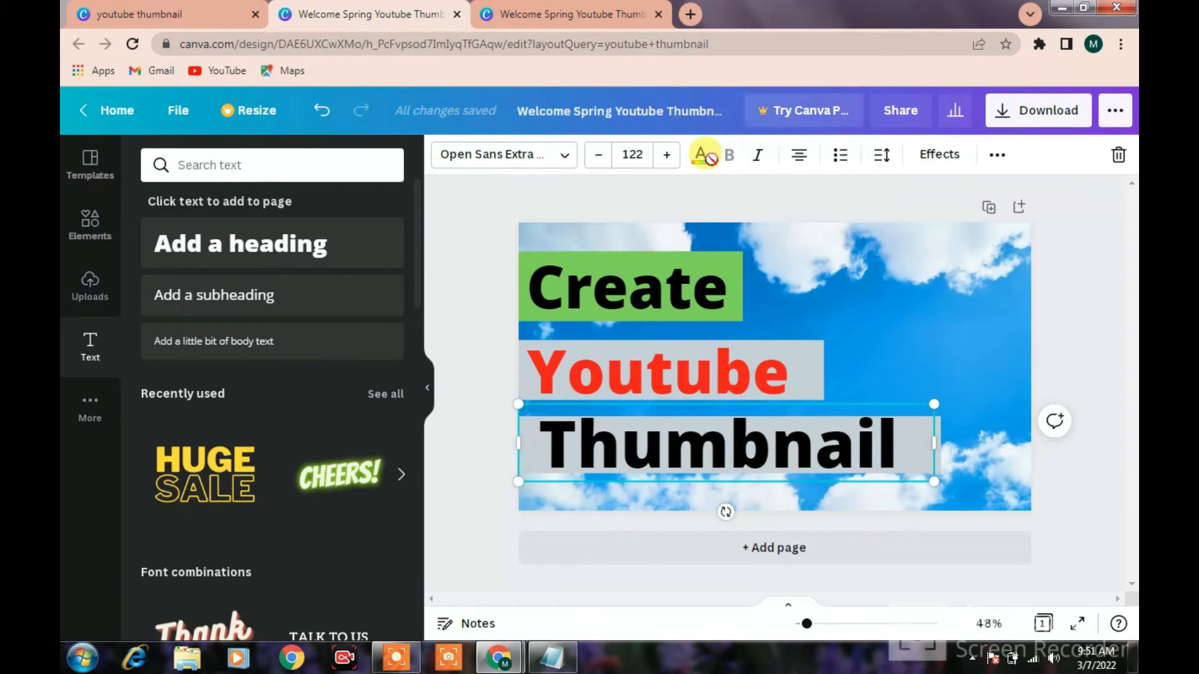
Change the font of the Thumbnail, Youtube and Create headings to Shrikhand
left_click(524, 156)
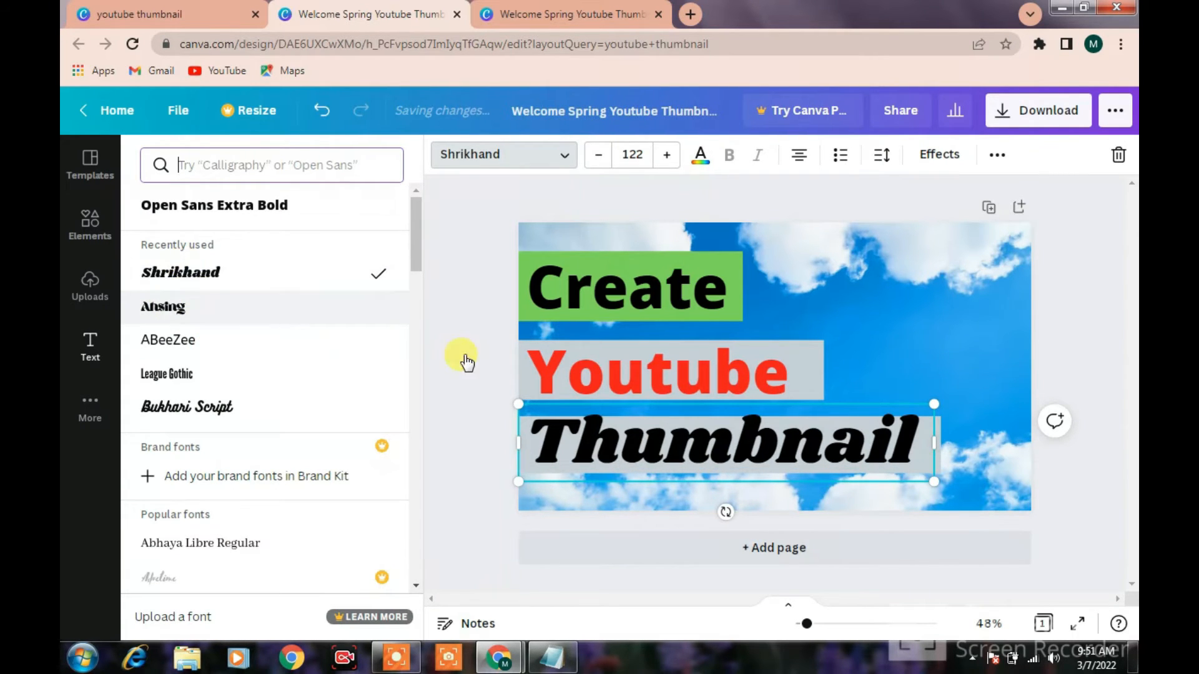
left_click_drag(737, 444, 736, 449)
left_click(728, 383)
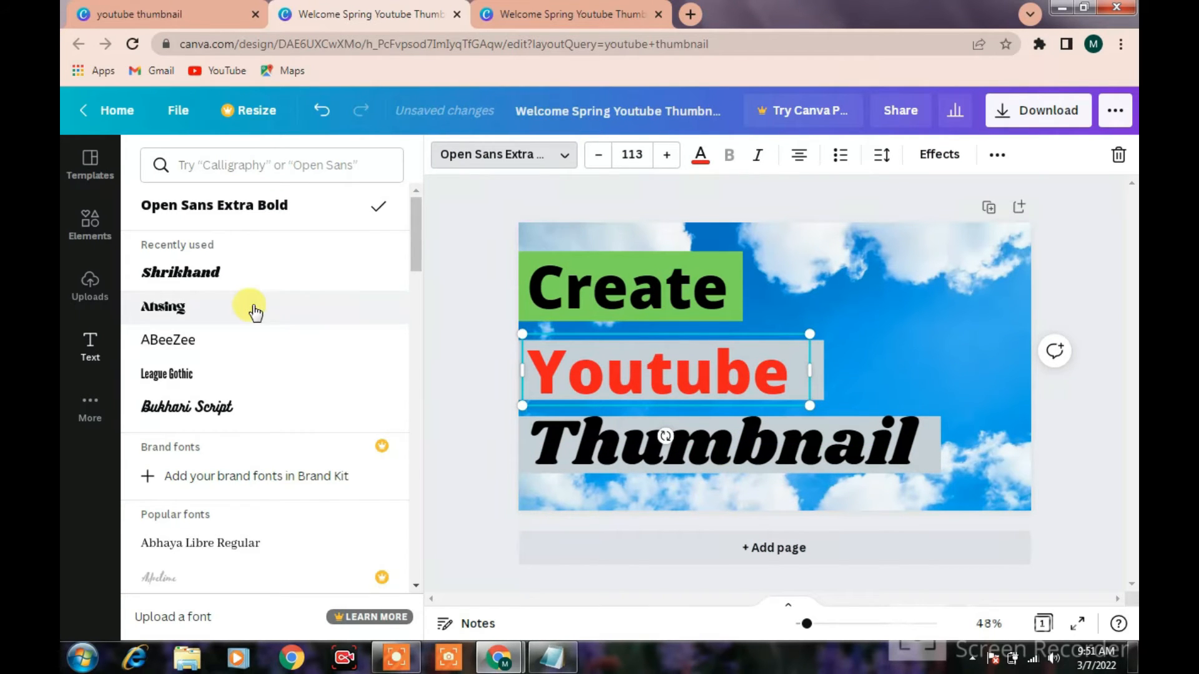
left_click(252, 278)
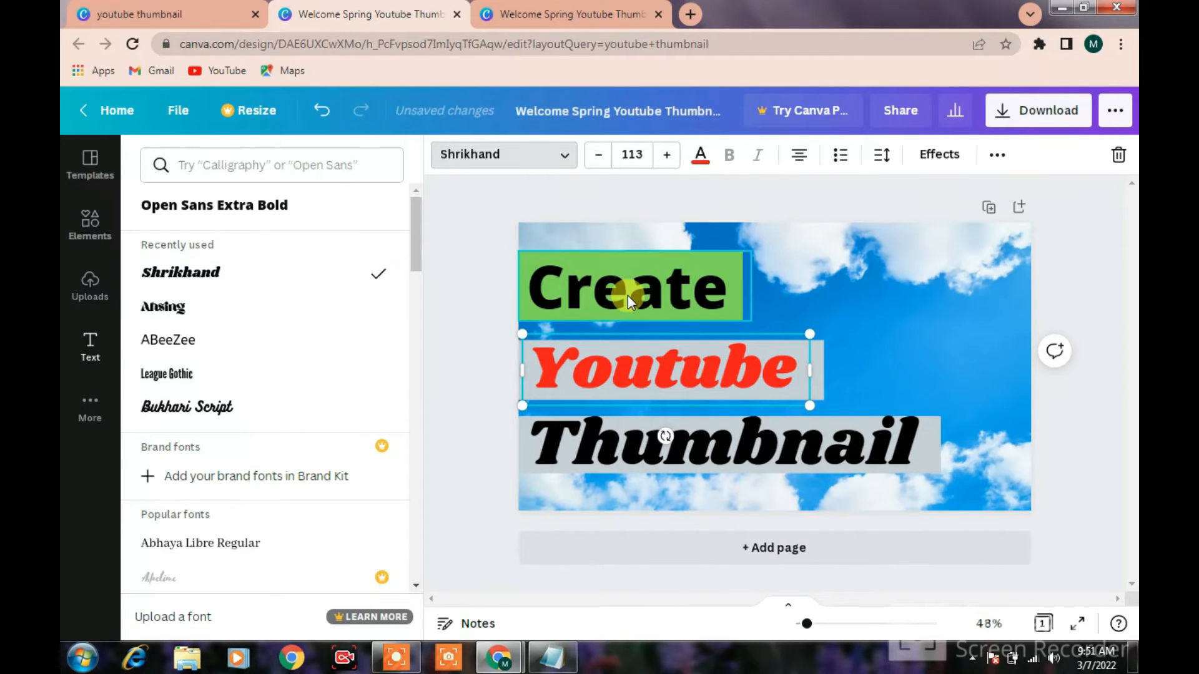
left_click(627, 296)
left_click(257, 281)
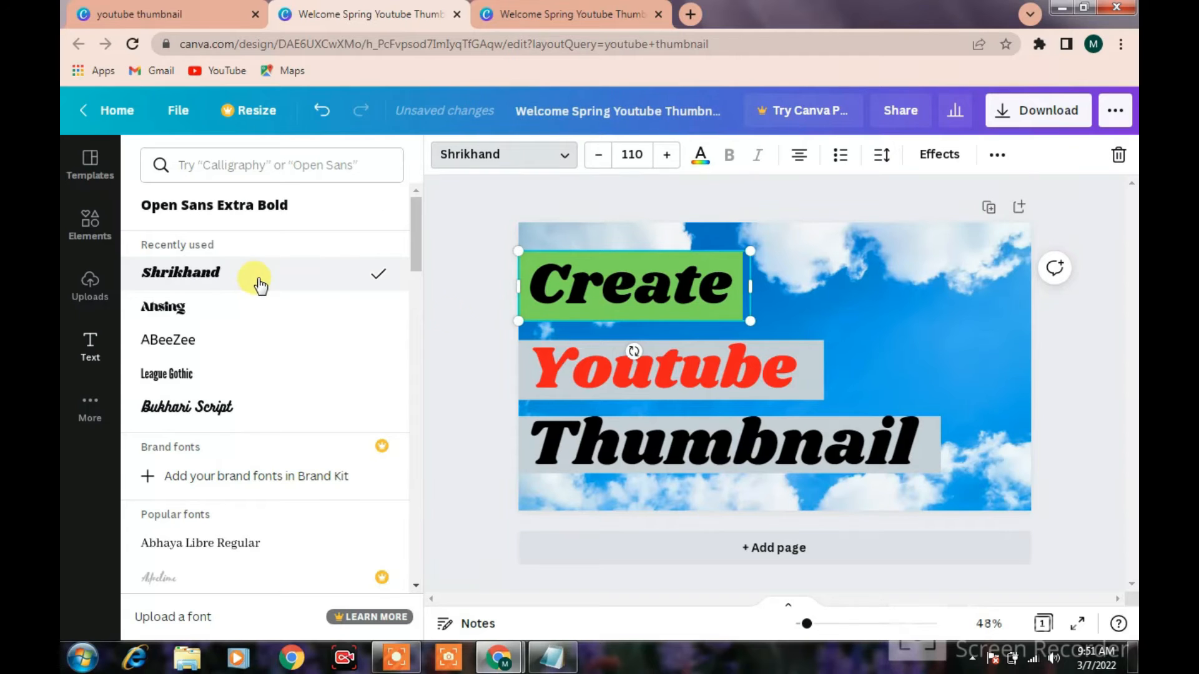
left_click(910, 316)
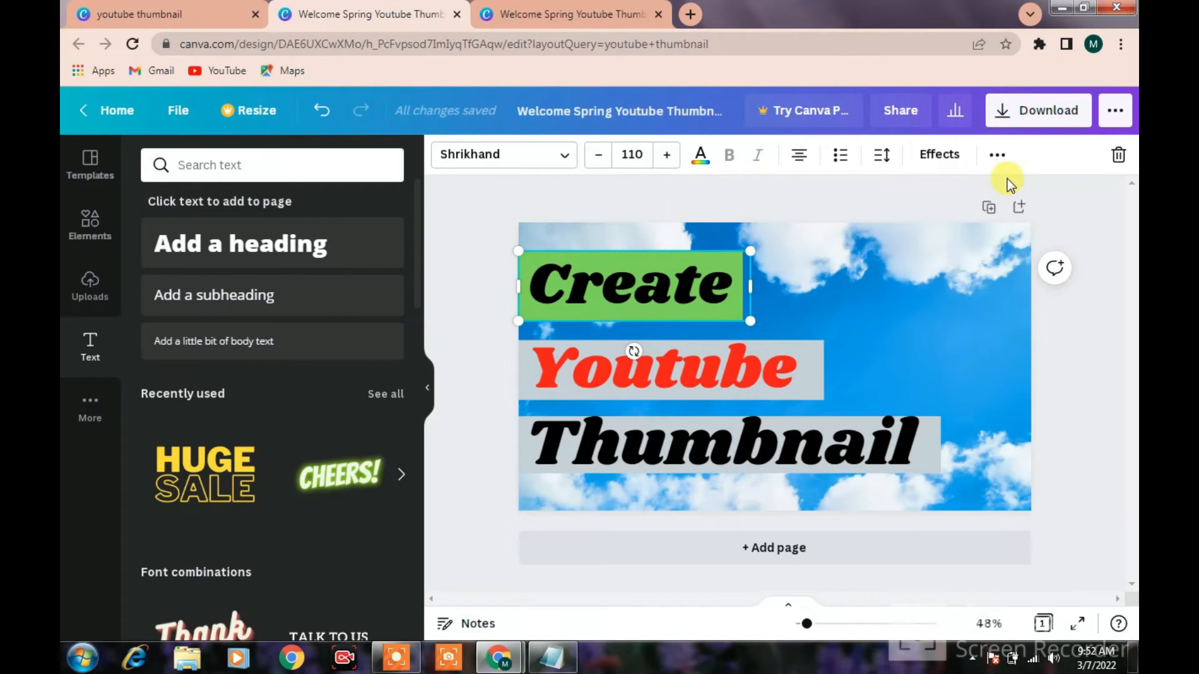
Try the Shadow, Lift, Splice, Hollow, Echo and Glitch effects on the Create heading and settle on Splice
left_click(922, 161)
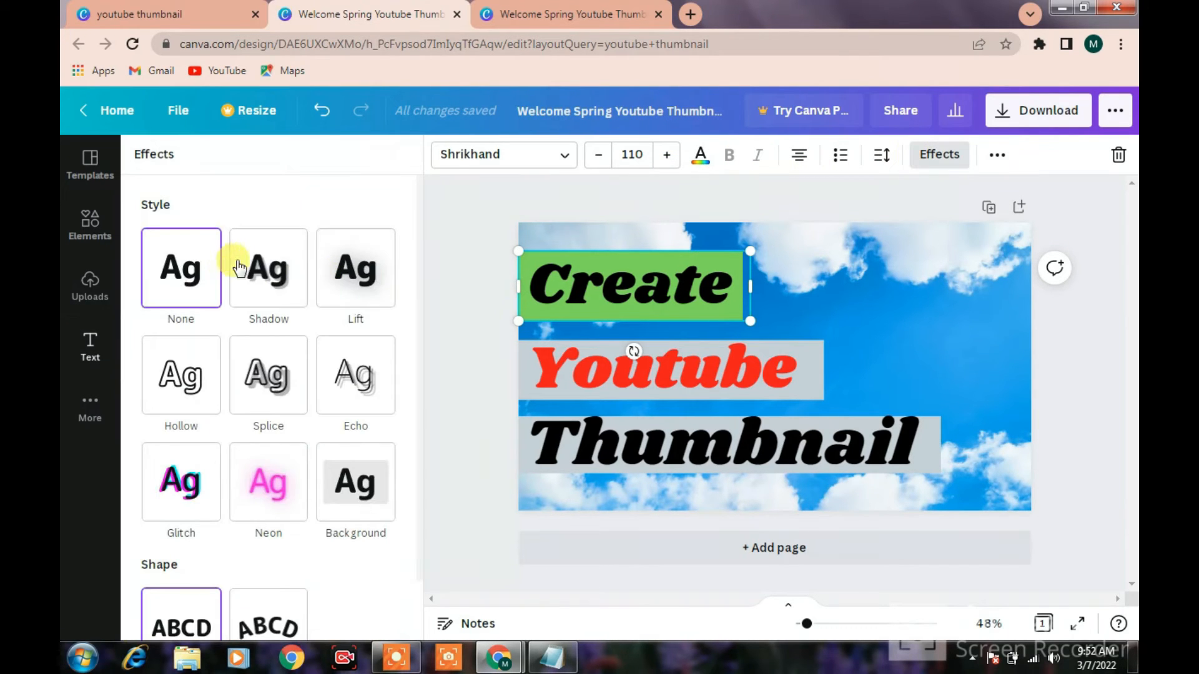
left_click(265, 279)
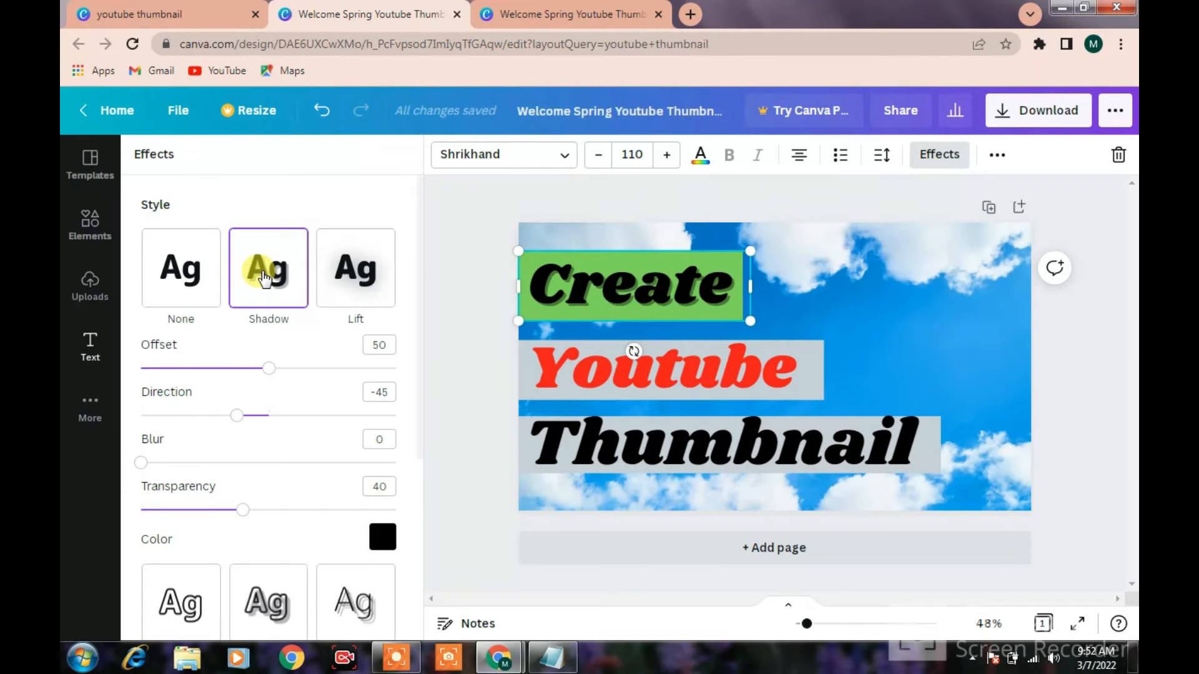
left_click(342, 286)
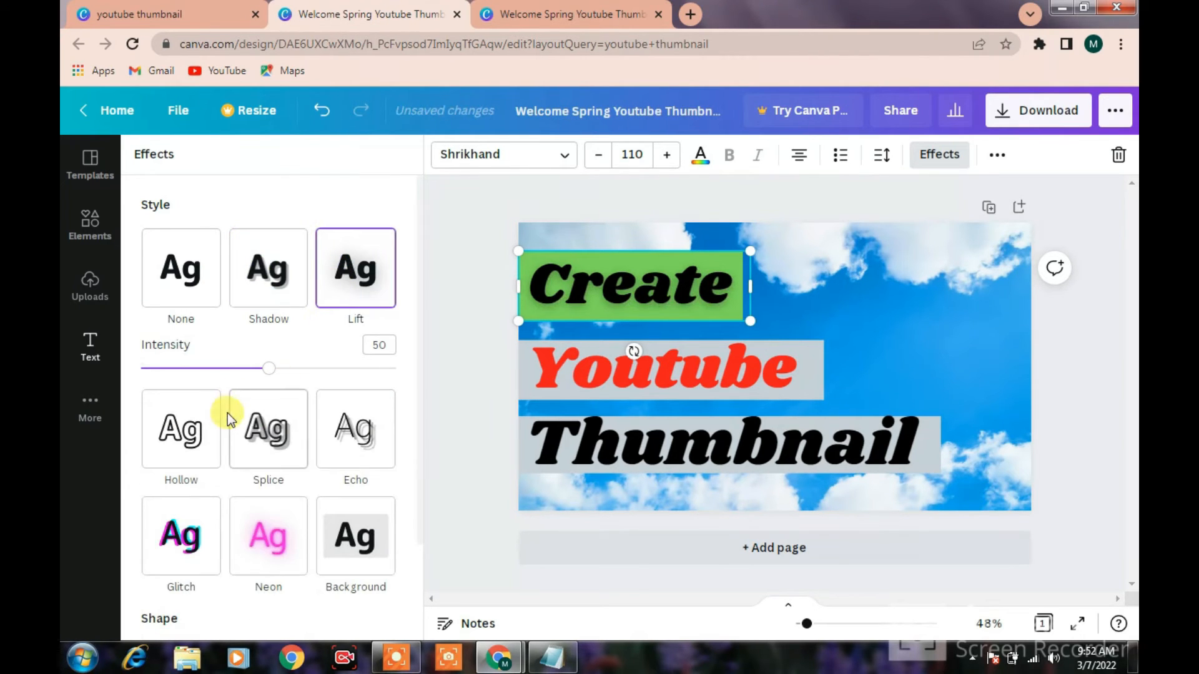
left_click(262, 424)
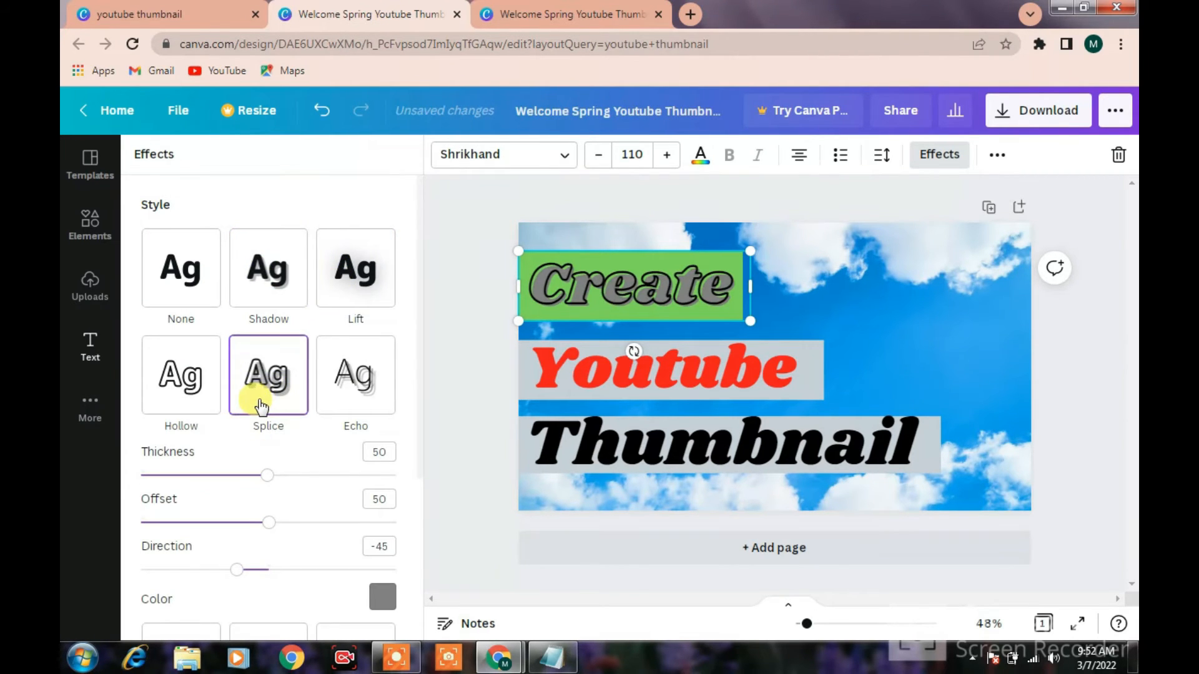
left_click(175, 403)
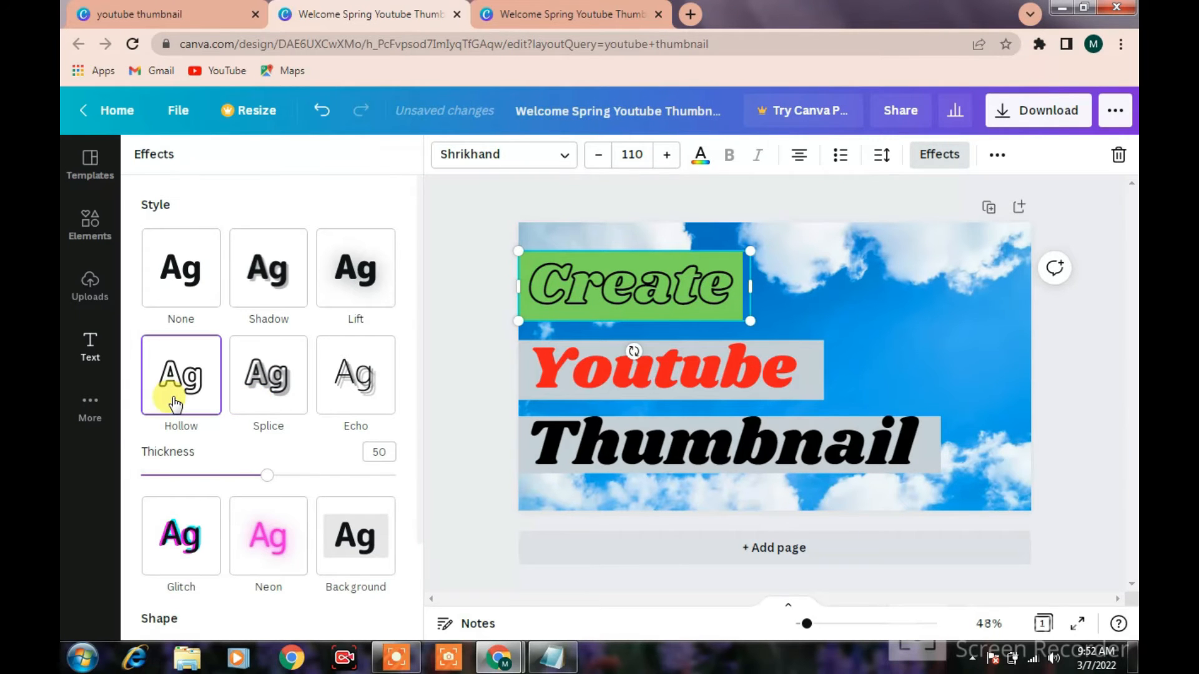
left_click(348, 381)
scroll(275, 500, "down", 2)
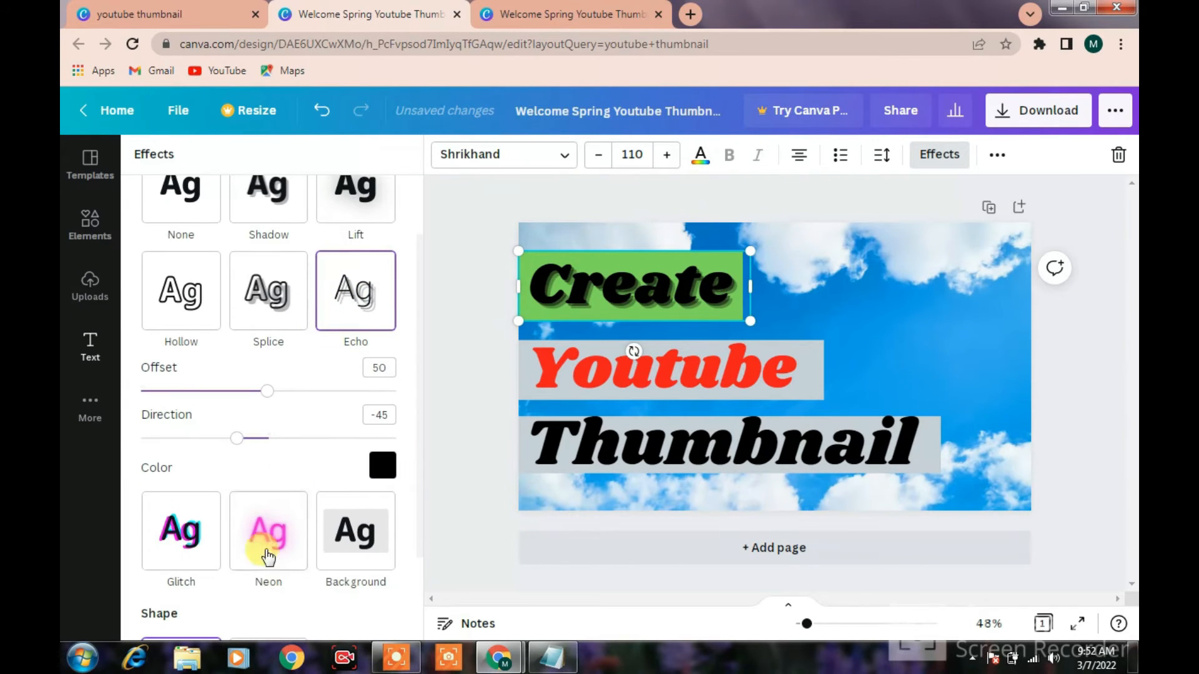
left_click(181, 537)
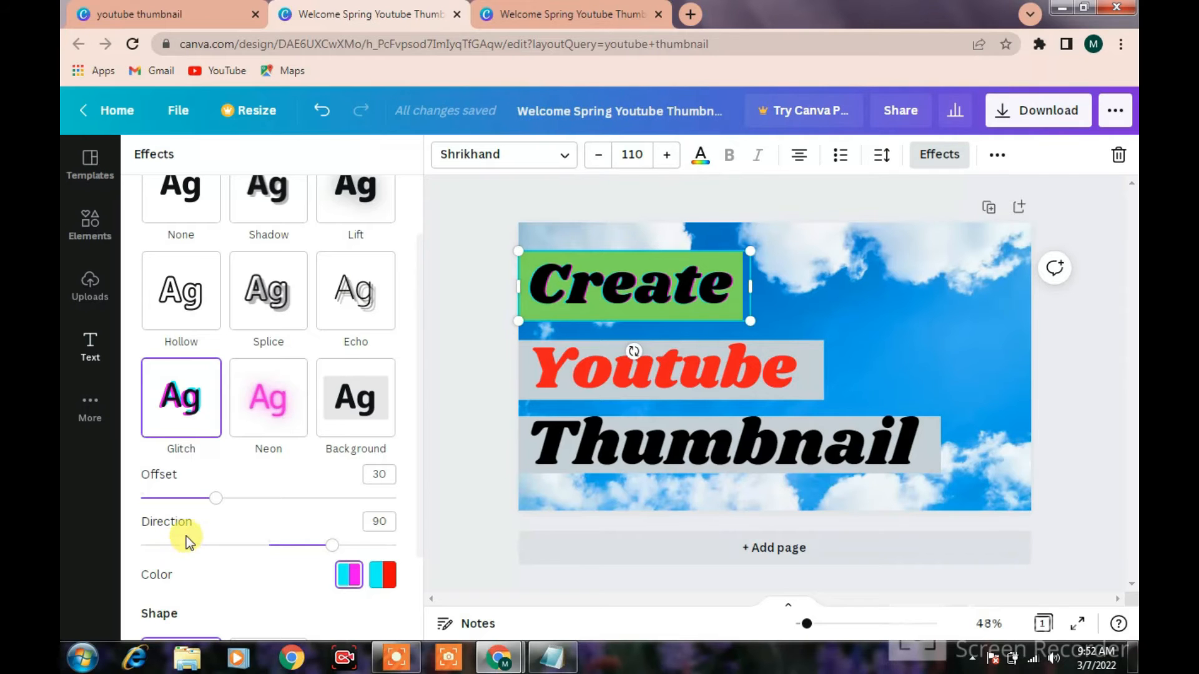
left_click(266, 300)
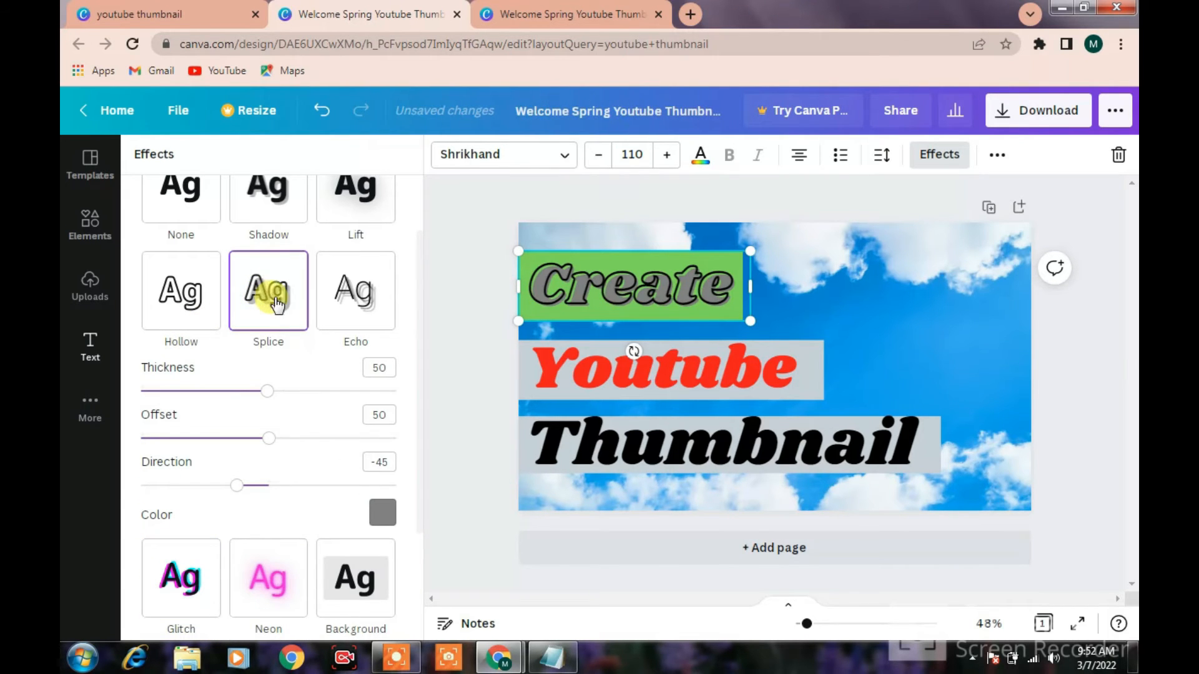
Apply the Splice effect to the Youtube heading, and try Splice on the Thumbnail heading before settling on Shadow
left_click(617, 384)
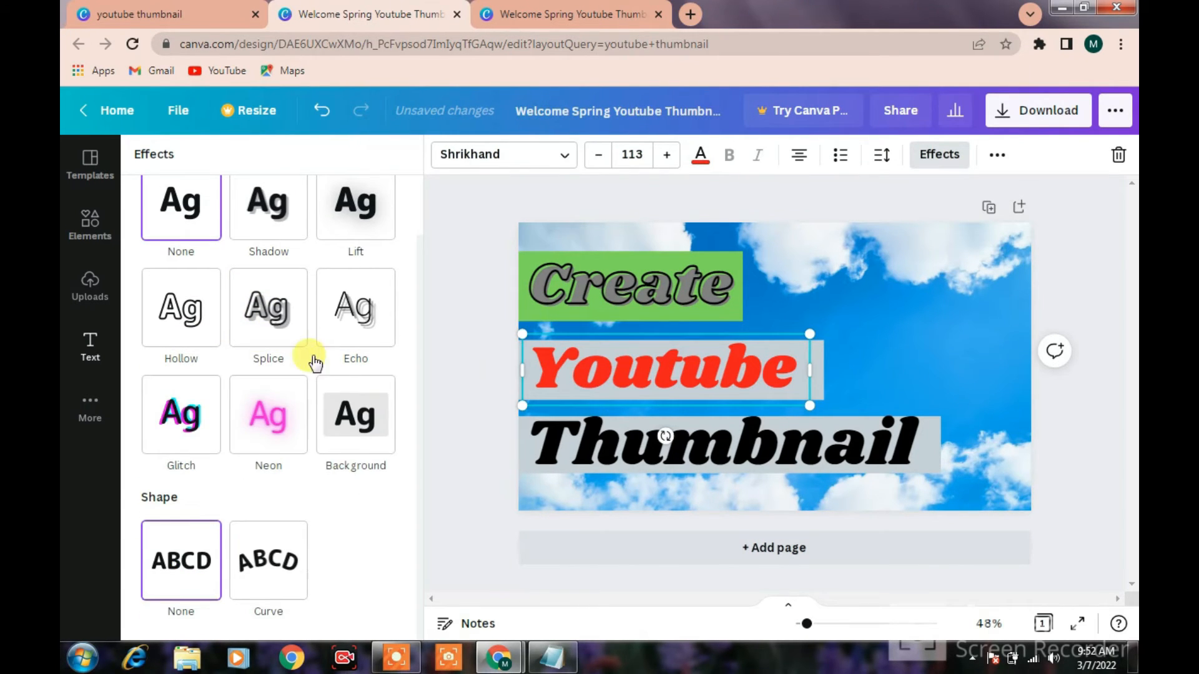
left_click(284, 323)
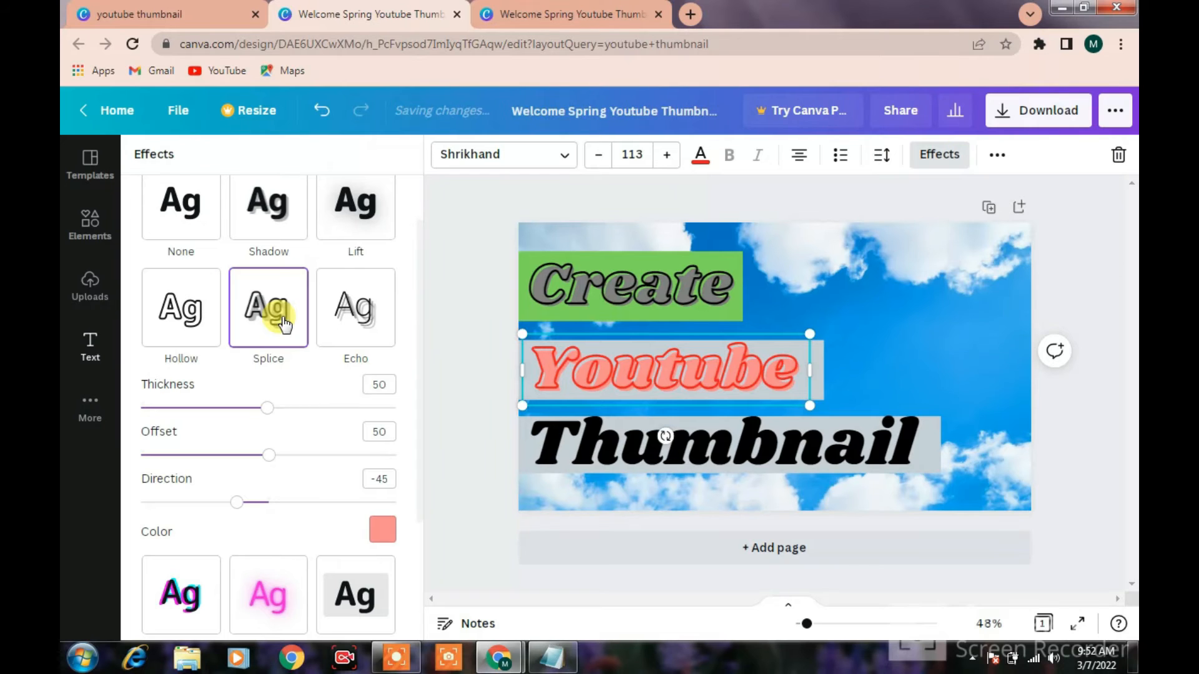
left_click(597, 440)
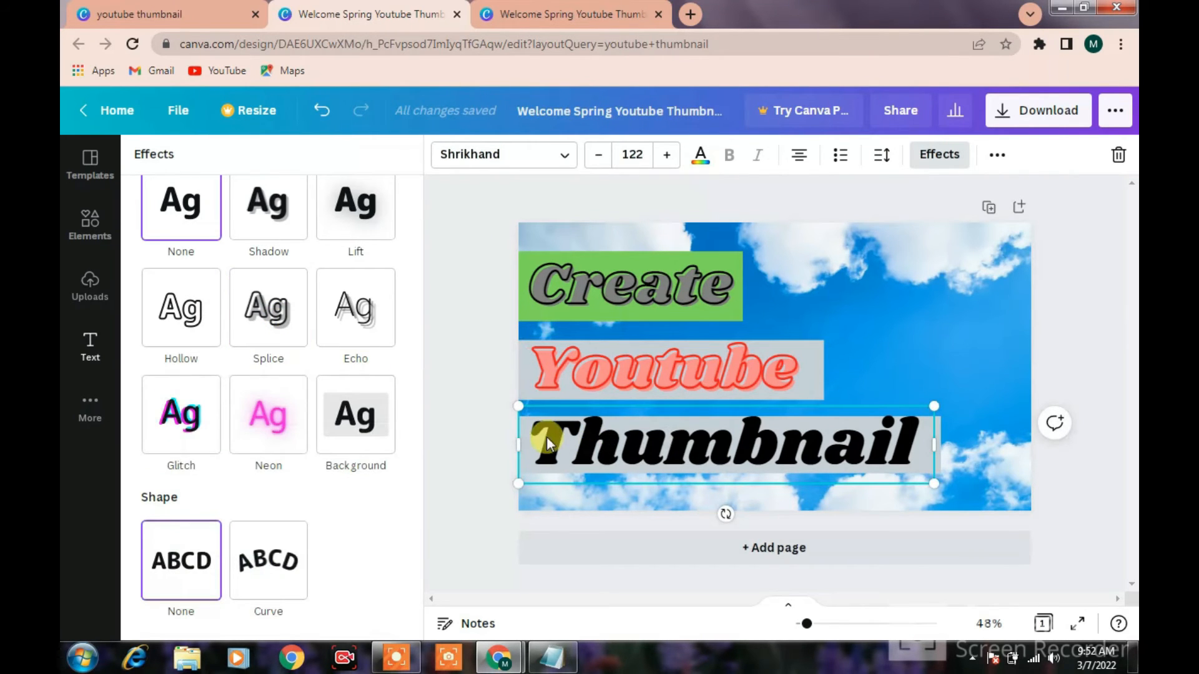
left_click(277, 325)
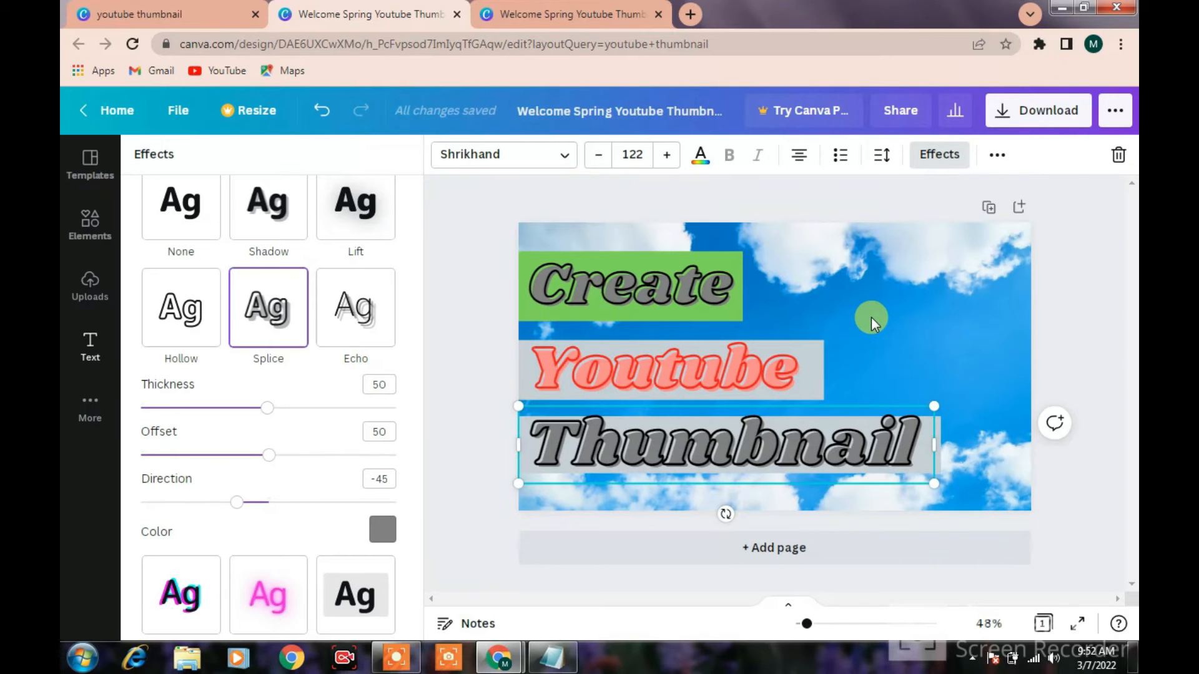
left_click(295, 228)
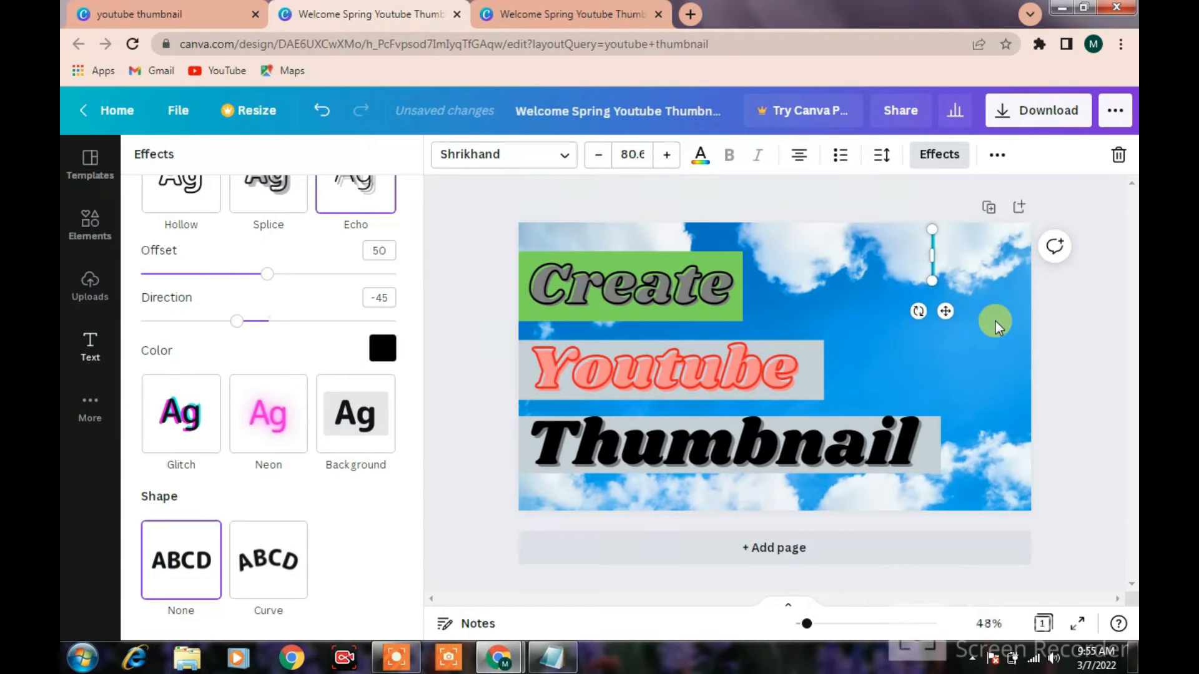
Add the Shrikhand text 100% with HD on a second line in the upper-right area of the thumbnail
type("I")
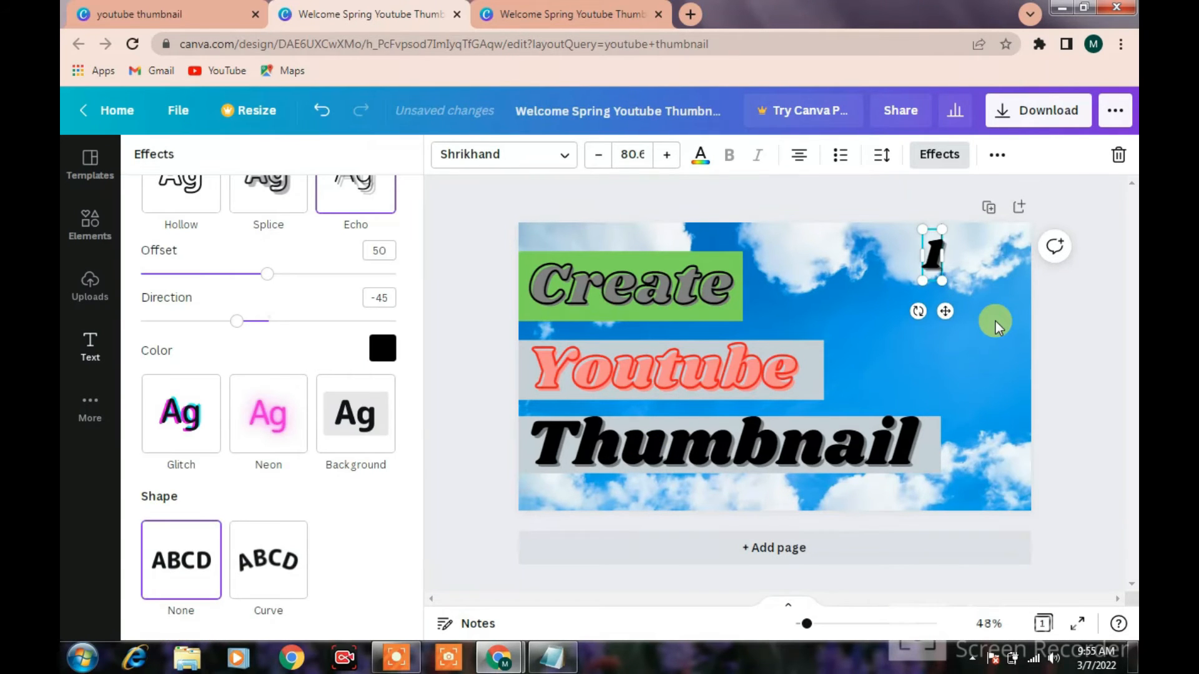
type("00")
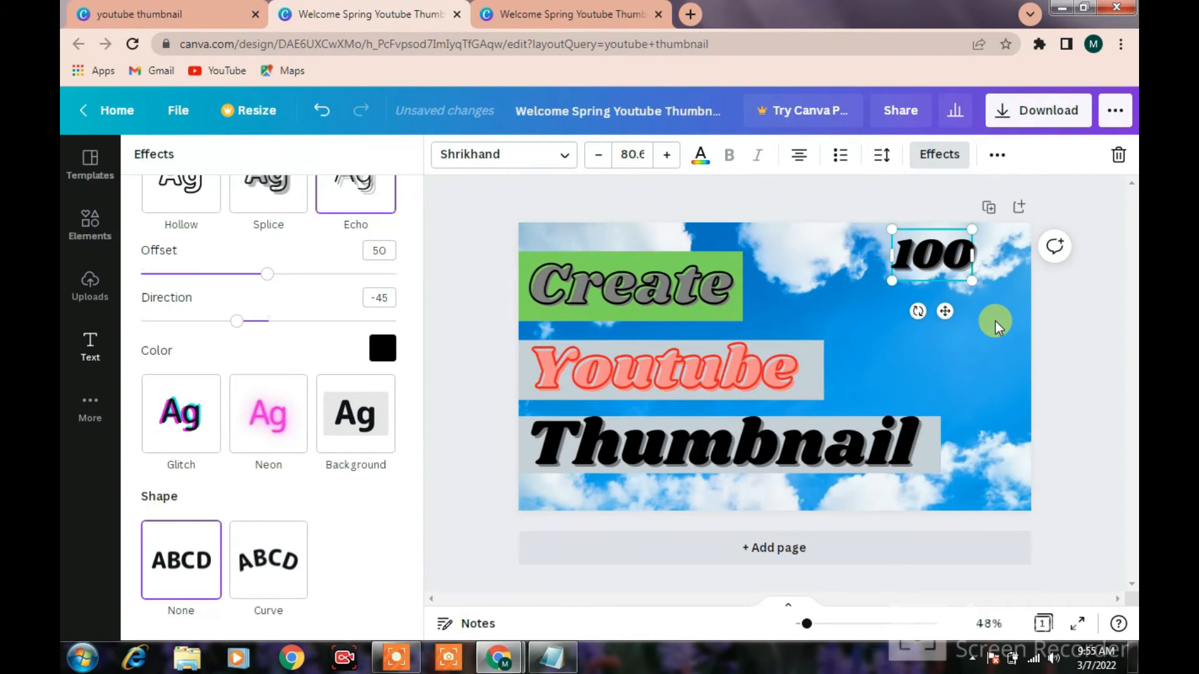
type("%")
key("Return")
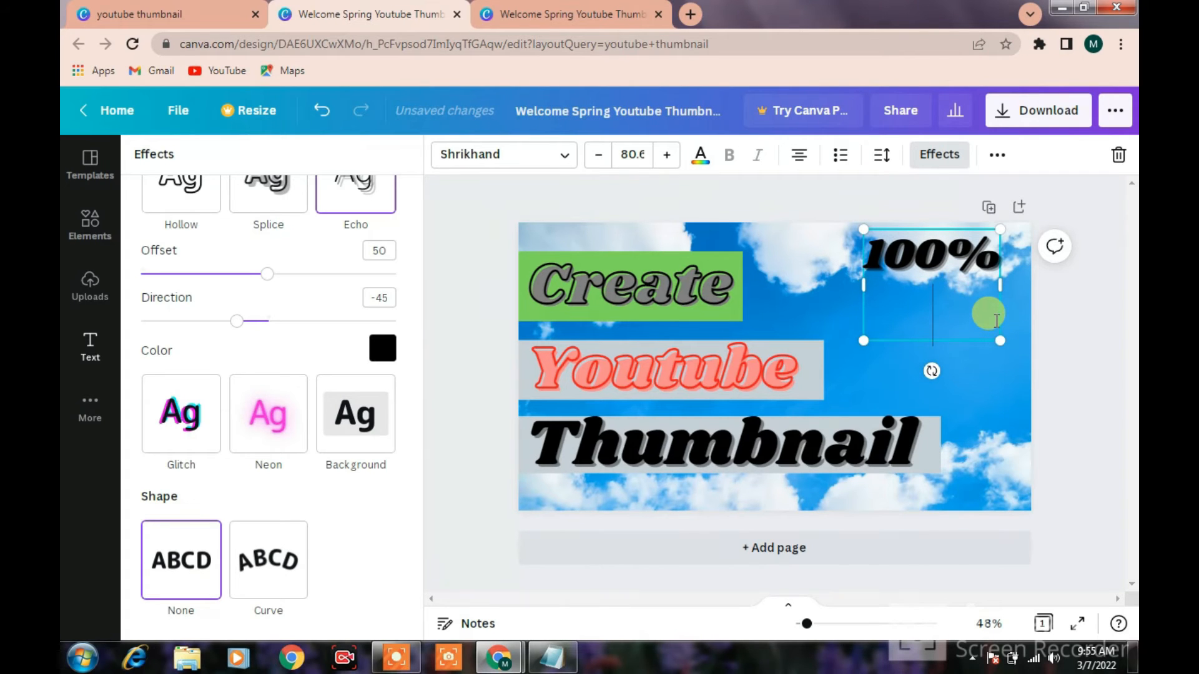
type("HDS")
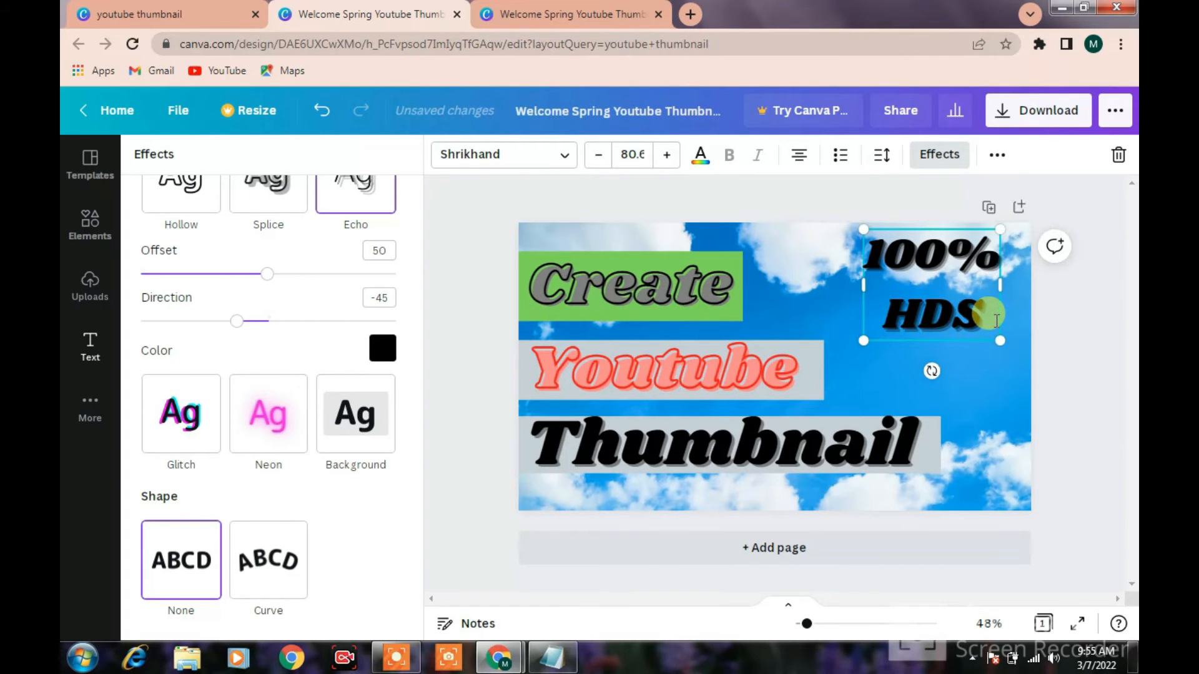
key("BackSpace")
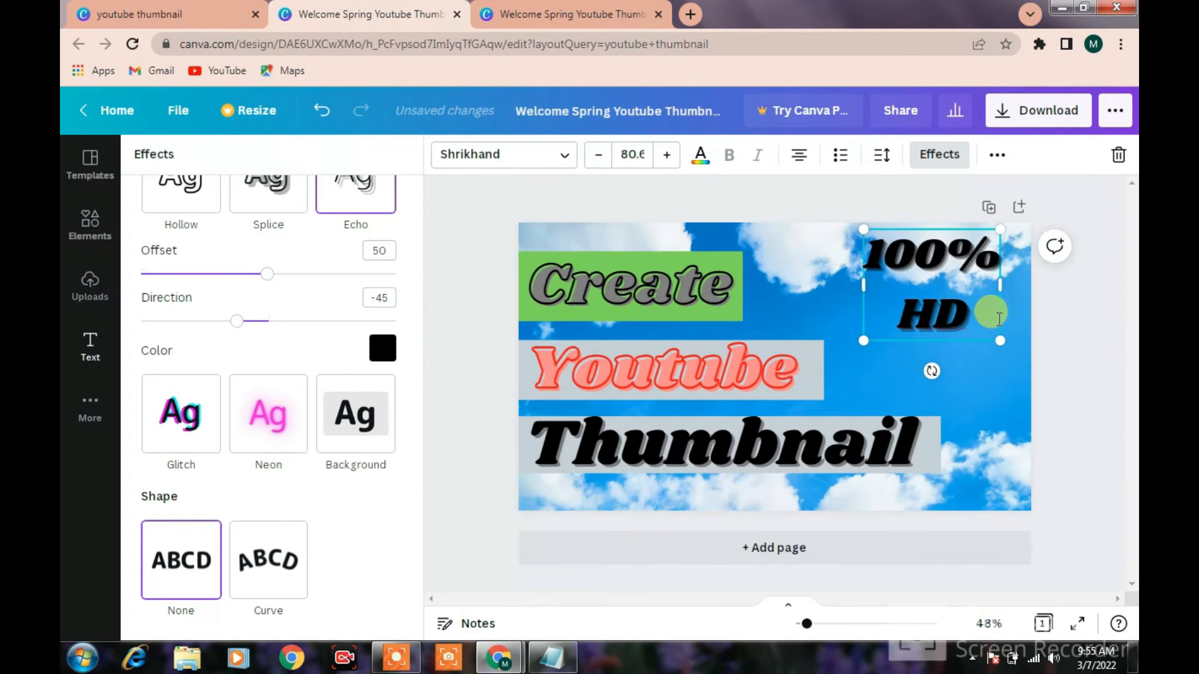
Widen the 100% HD text box and shift it left, and change its text effect to Glitch
left_click_drag(999, 285, 1030, 285)
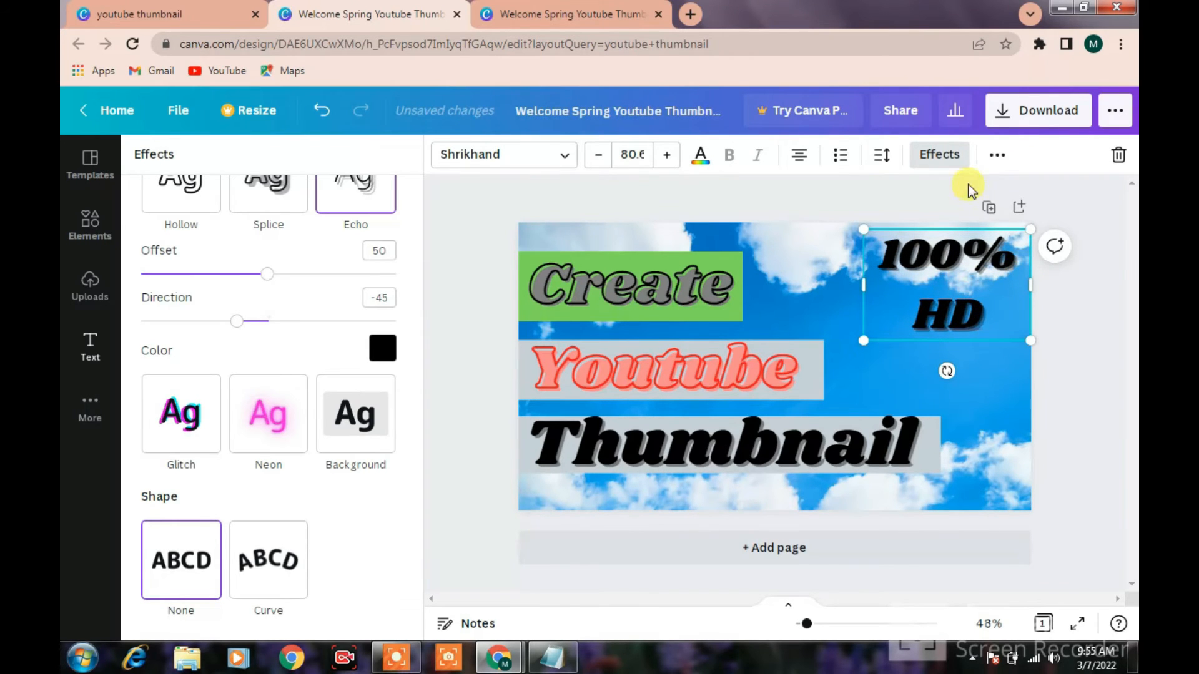
left_click(942, 158)
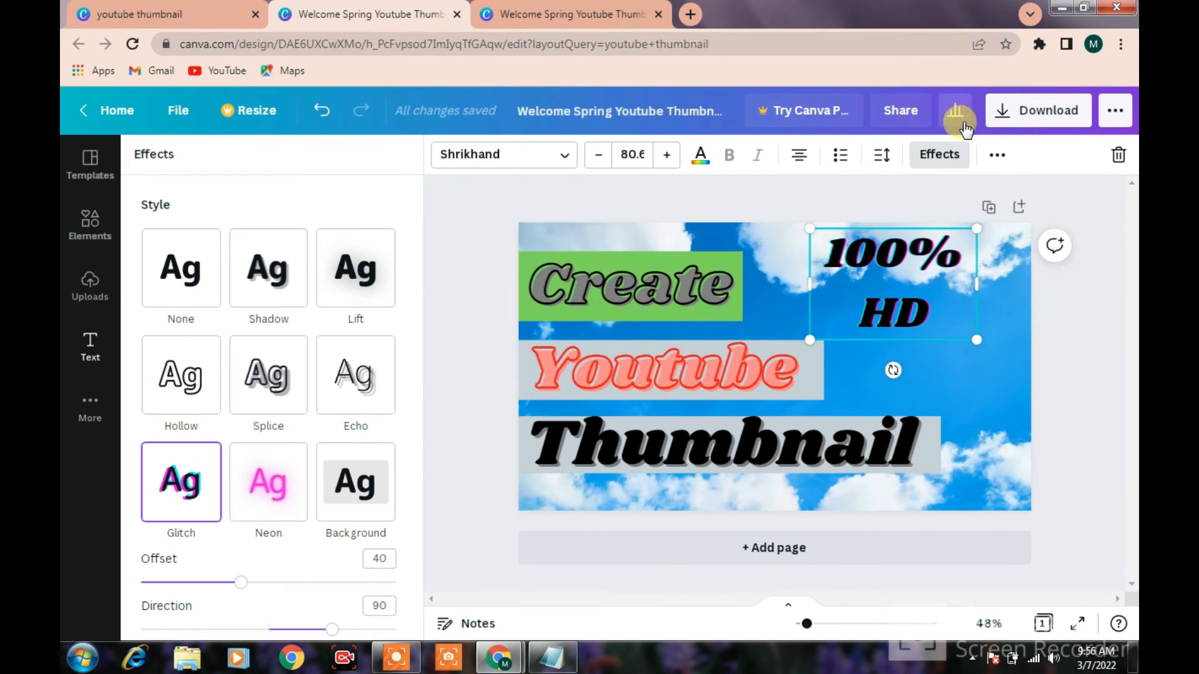
left_click_drag(914, 256, 882, 287)
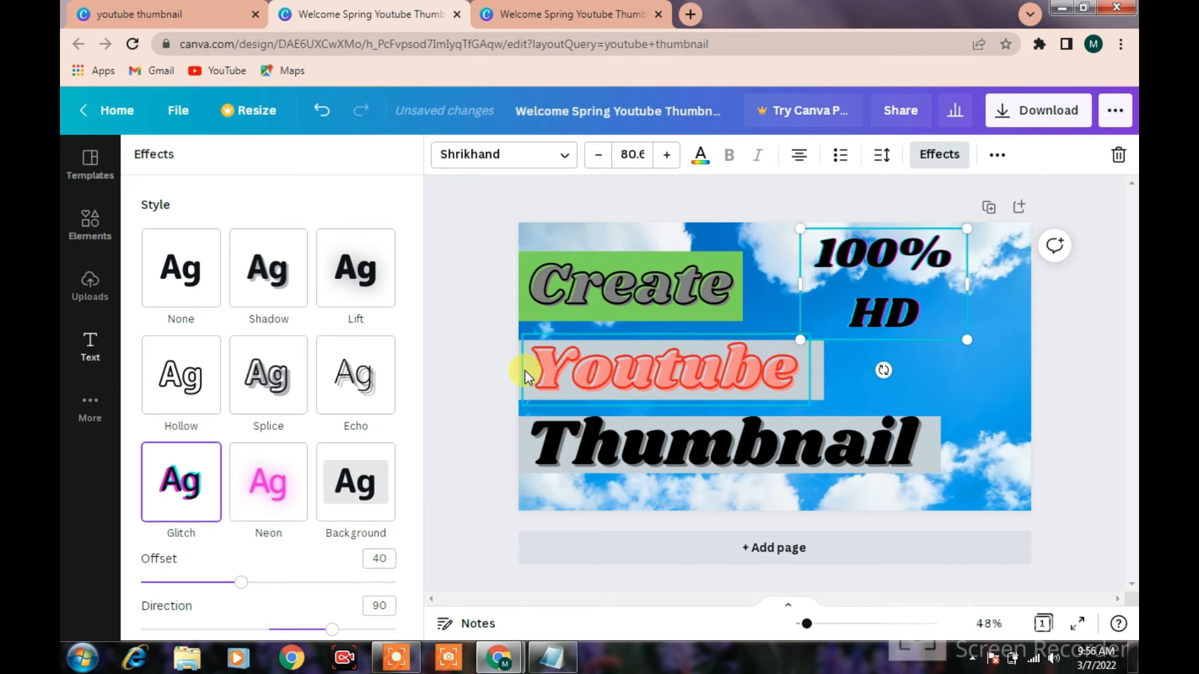
Upload the channel logo PNG from the Downloads folder to the uploaded images
left_click(108, 287)
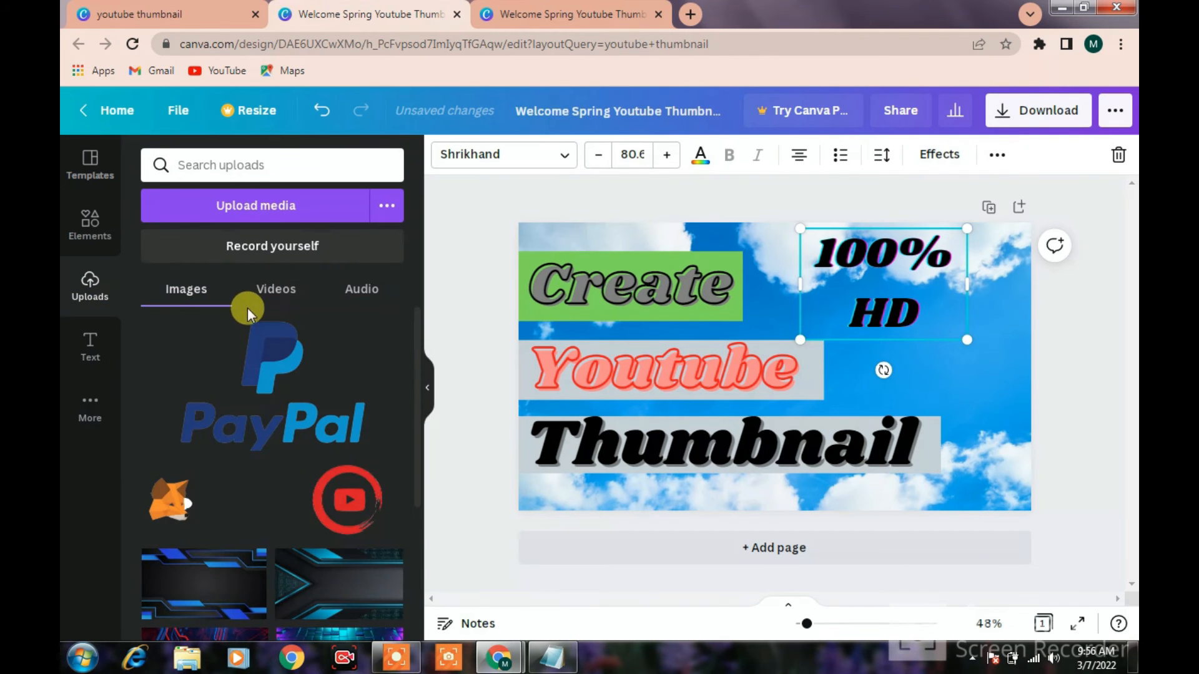
scroll(312, 477, "down", 4)
scroll(303, 461, "up", 4)
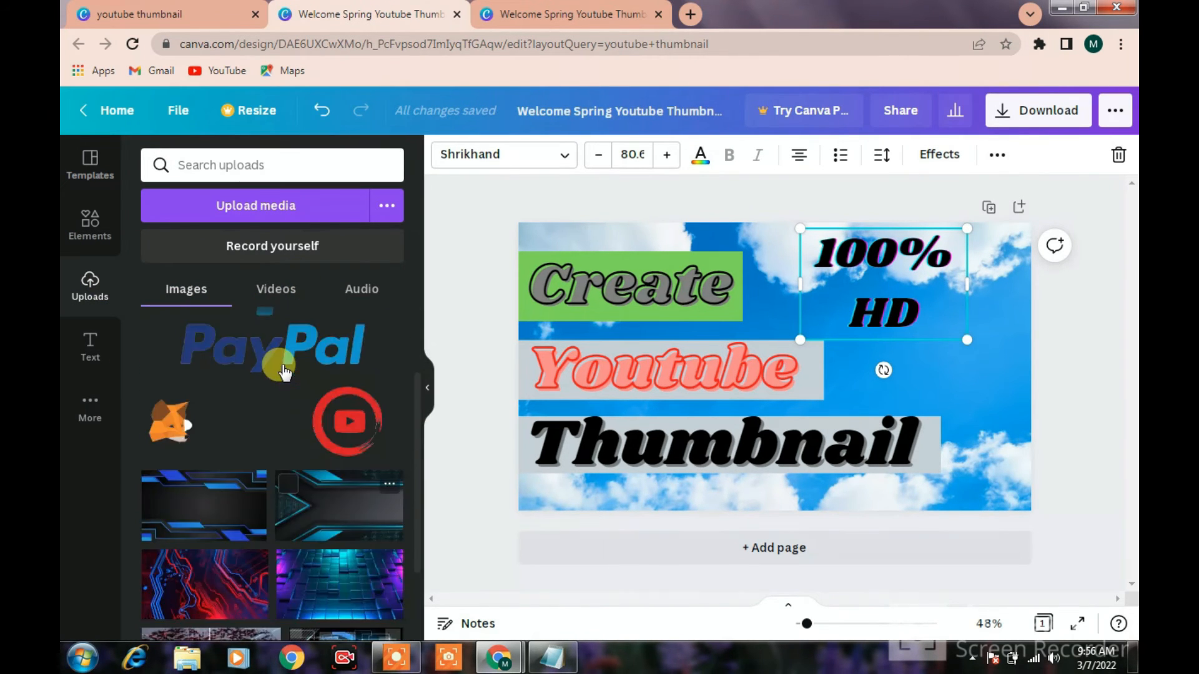
left_click(271, 210)
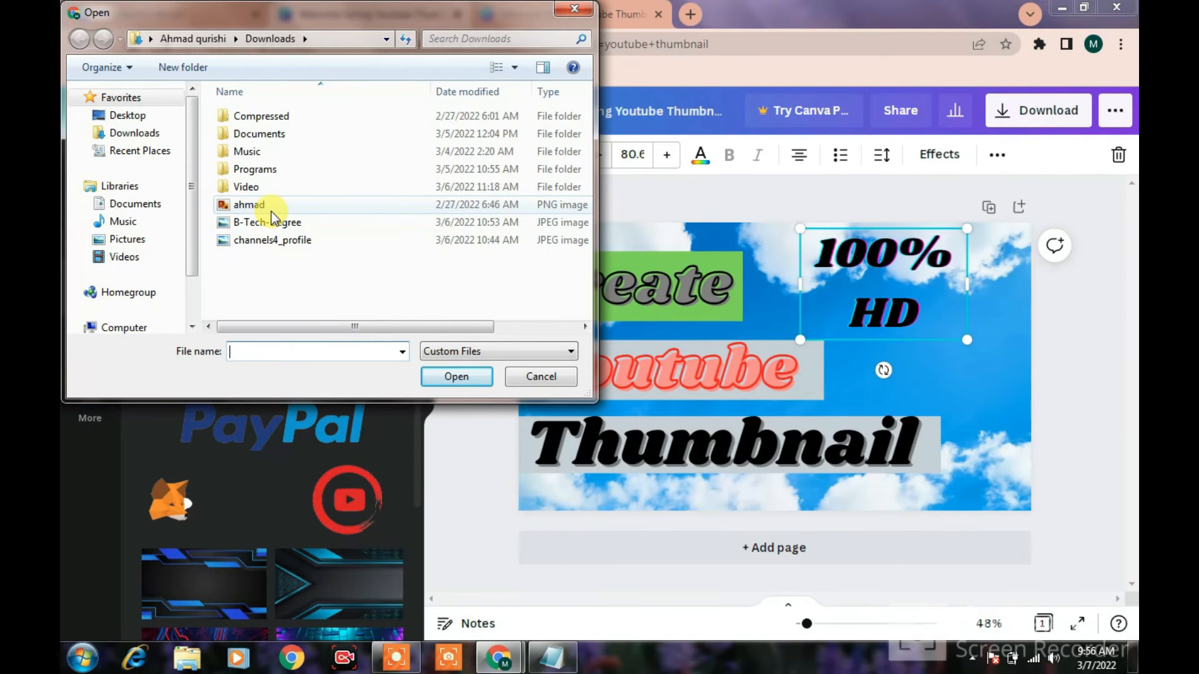
left_click(273, 222)
left_click(273, 206)
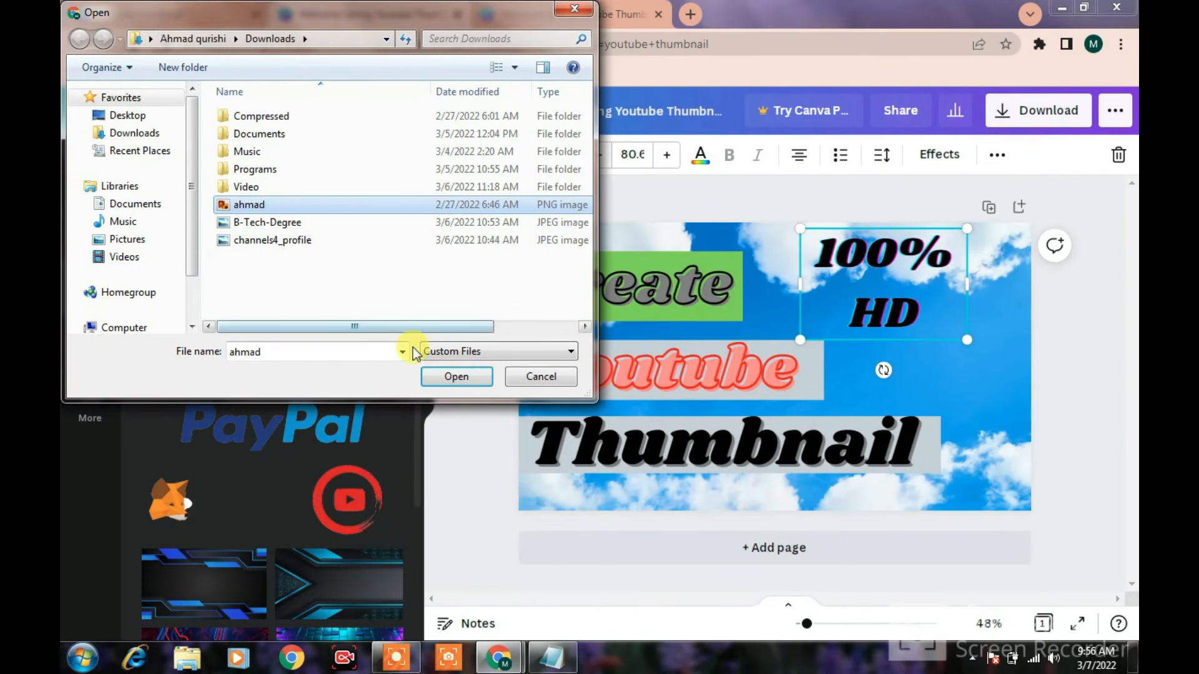
left_click(457, 376)
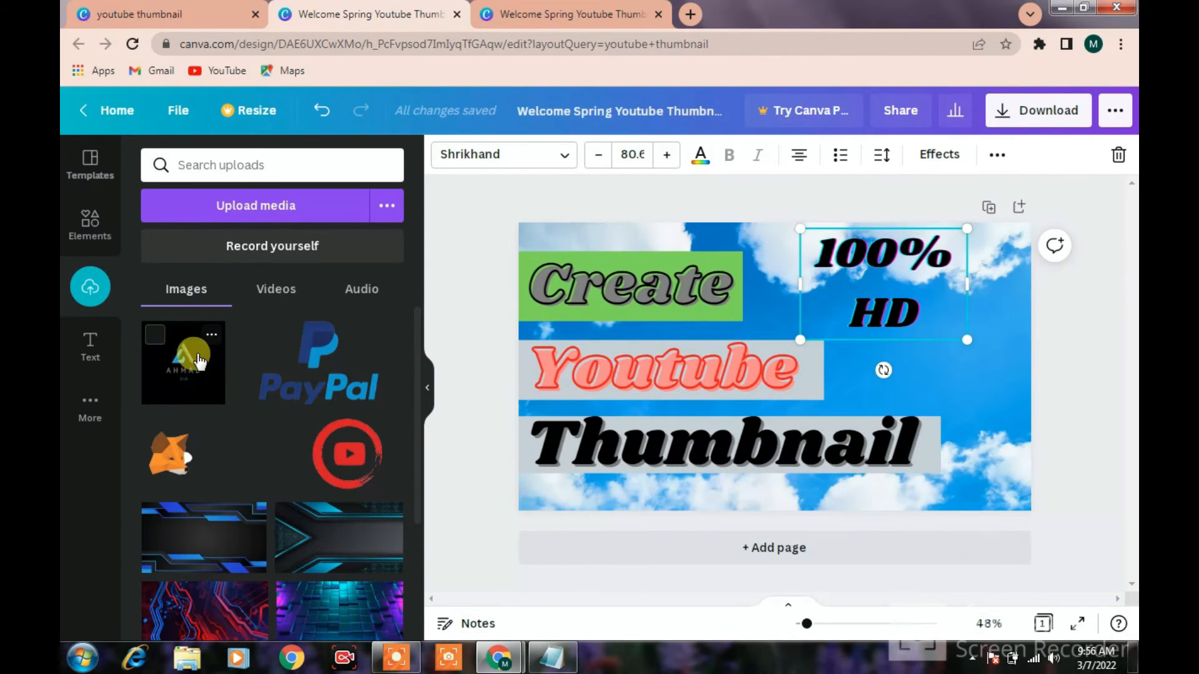
Place the uploaded channel logo in the lower-right corner of the thumbnail and shrink it to a small square
left_click_drag(180, 382, 912, 402)
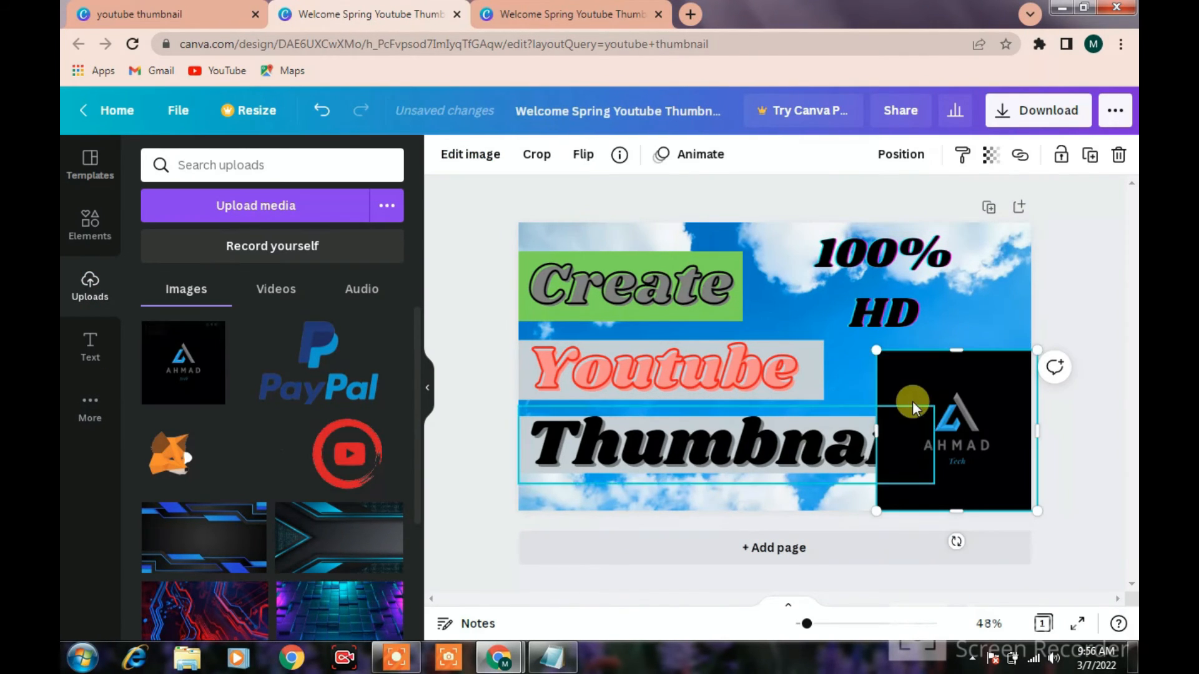
left_click_drag(877, 351, 979, 478)
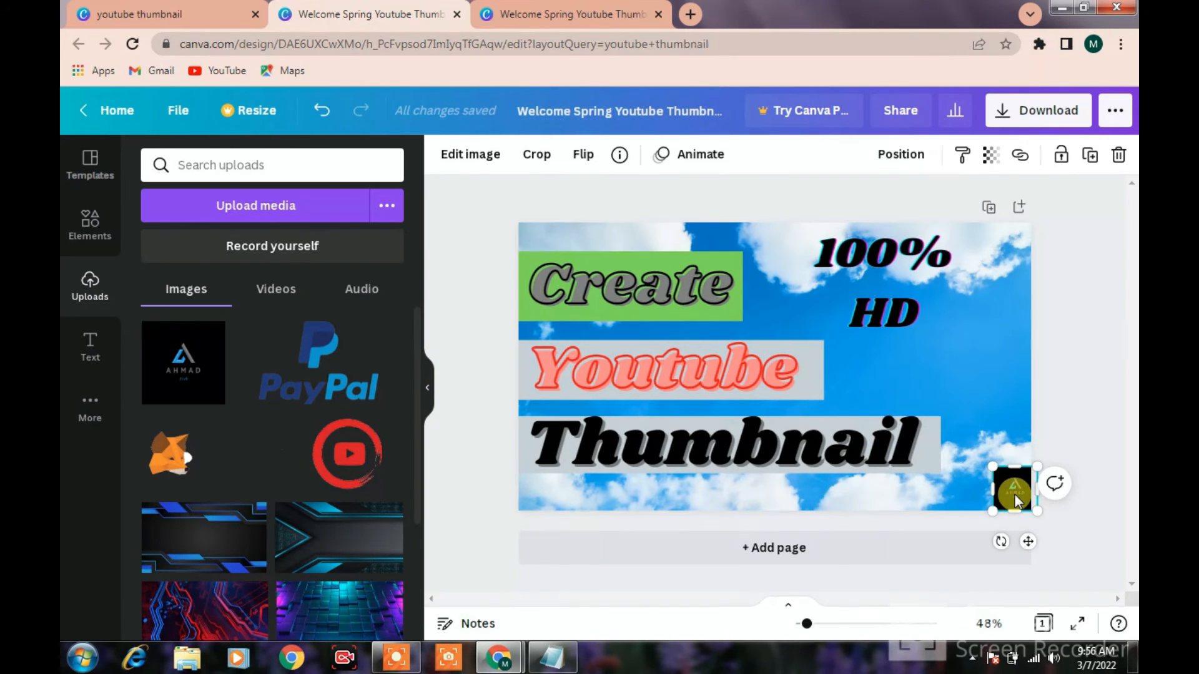
left_click(826, 429)
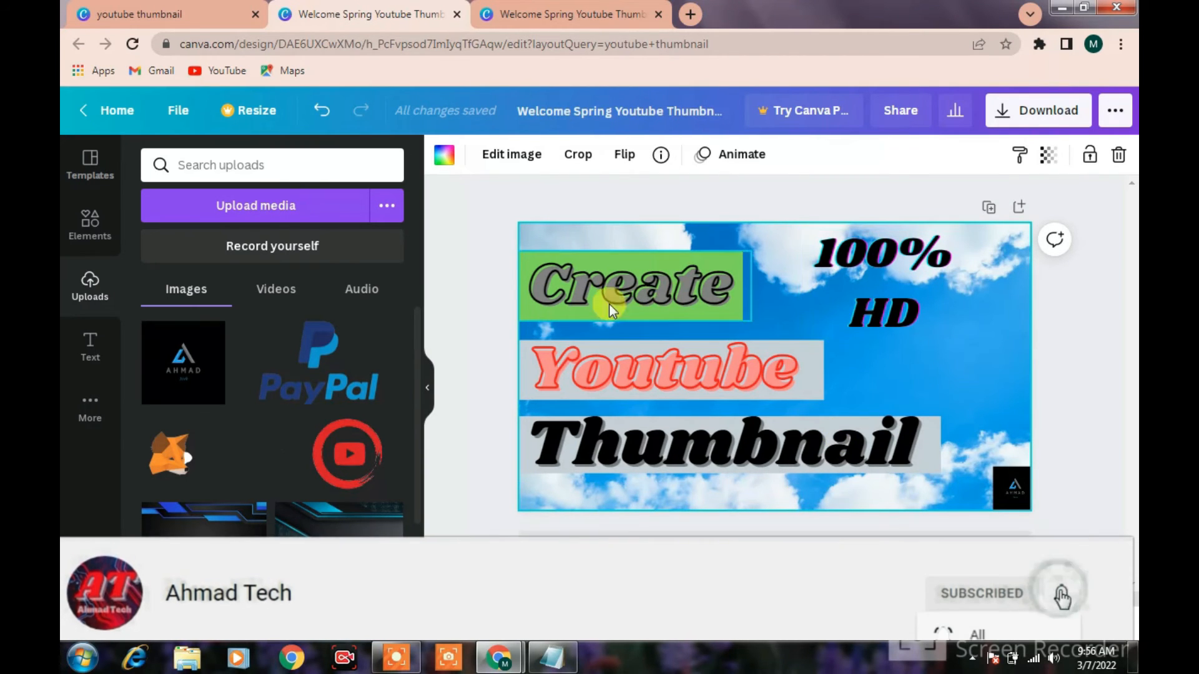
Search Google for youtube png icon in a new browser tab
left_click(690, 14)
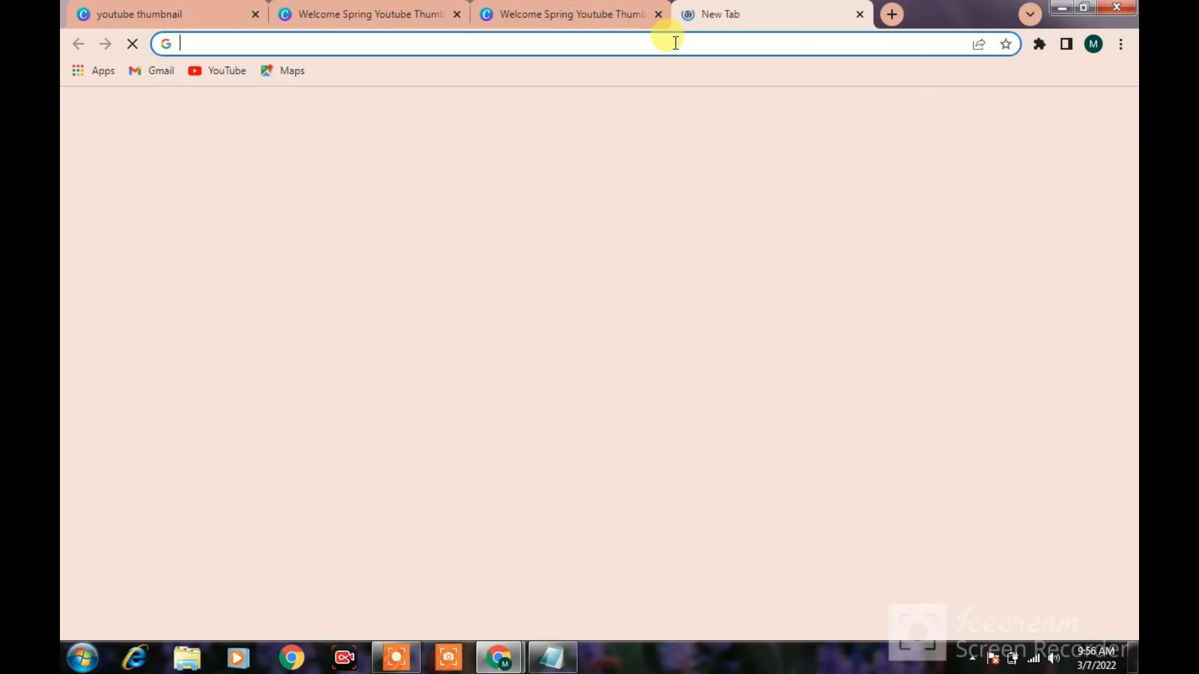
left_click(675, 42)
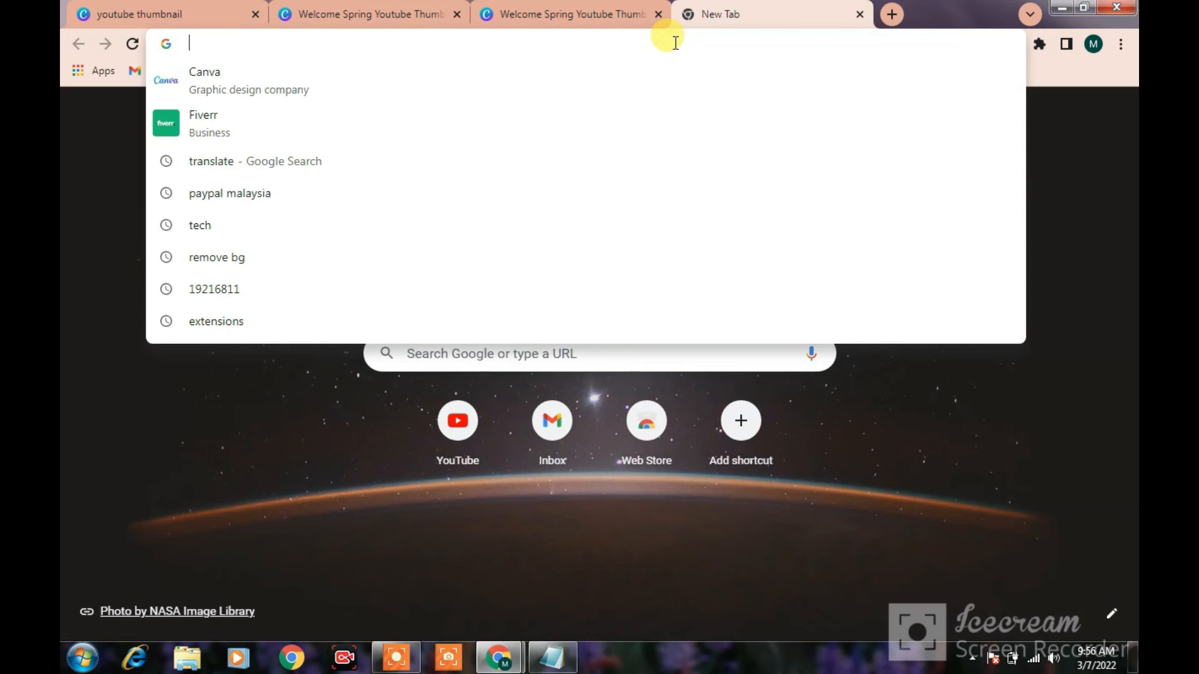
type("you")
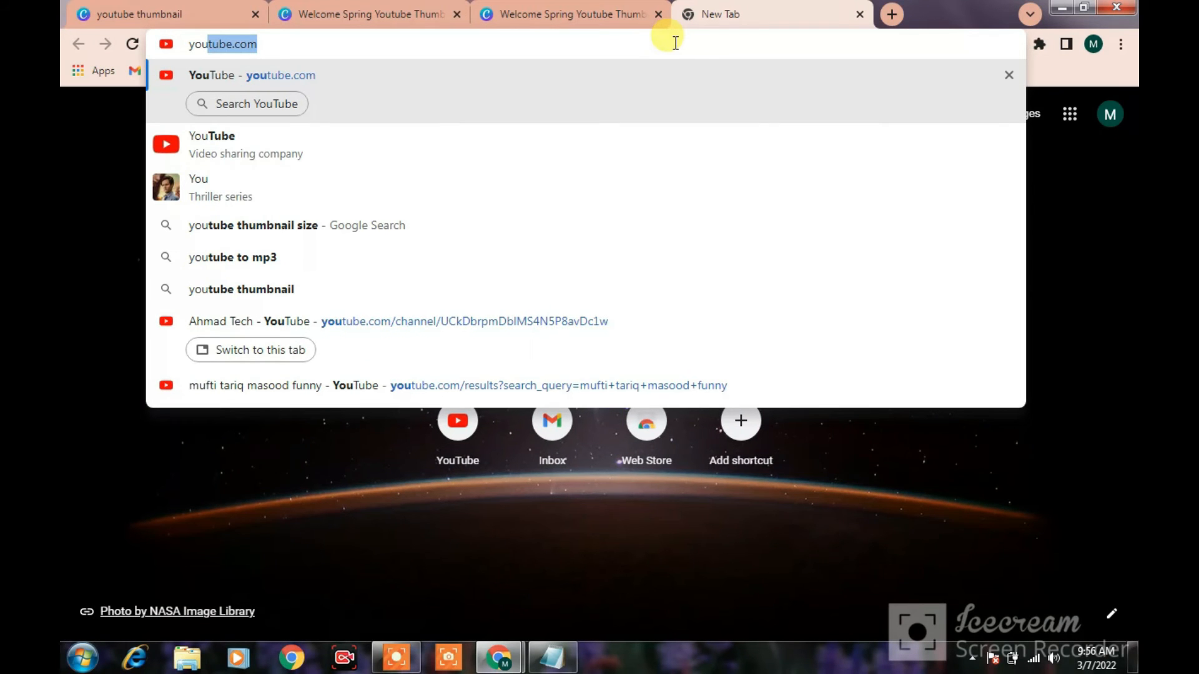
type("tu")
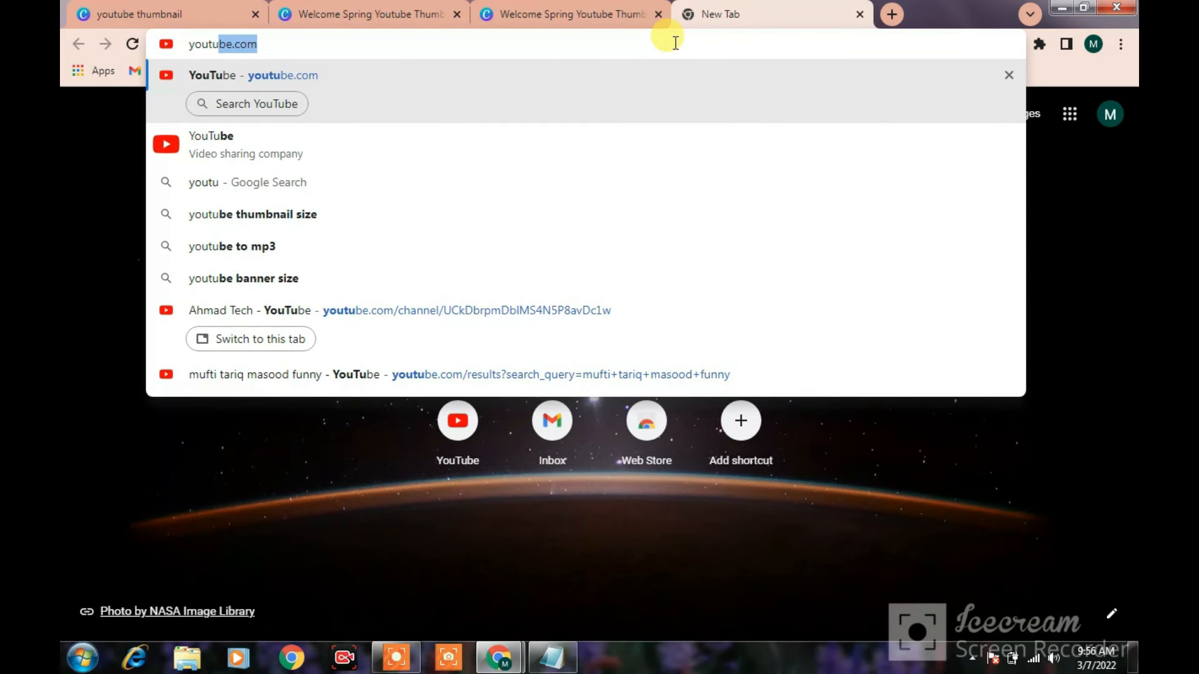
type("be png")
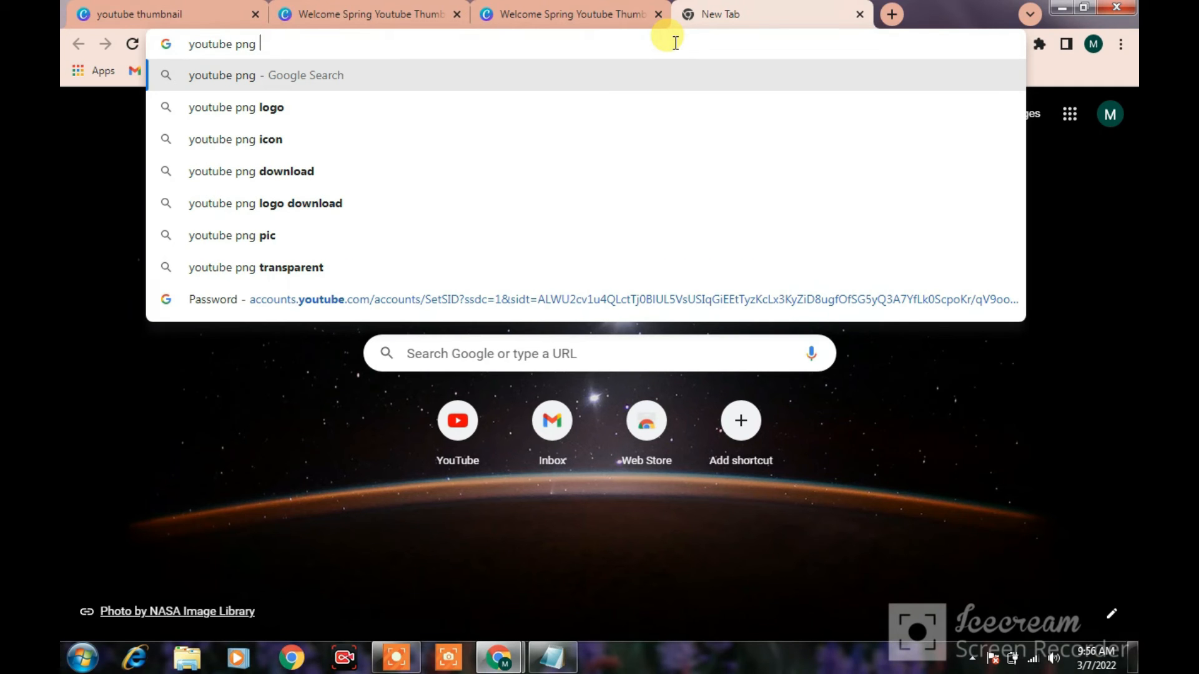
left_click(254, 136)
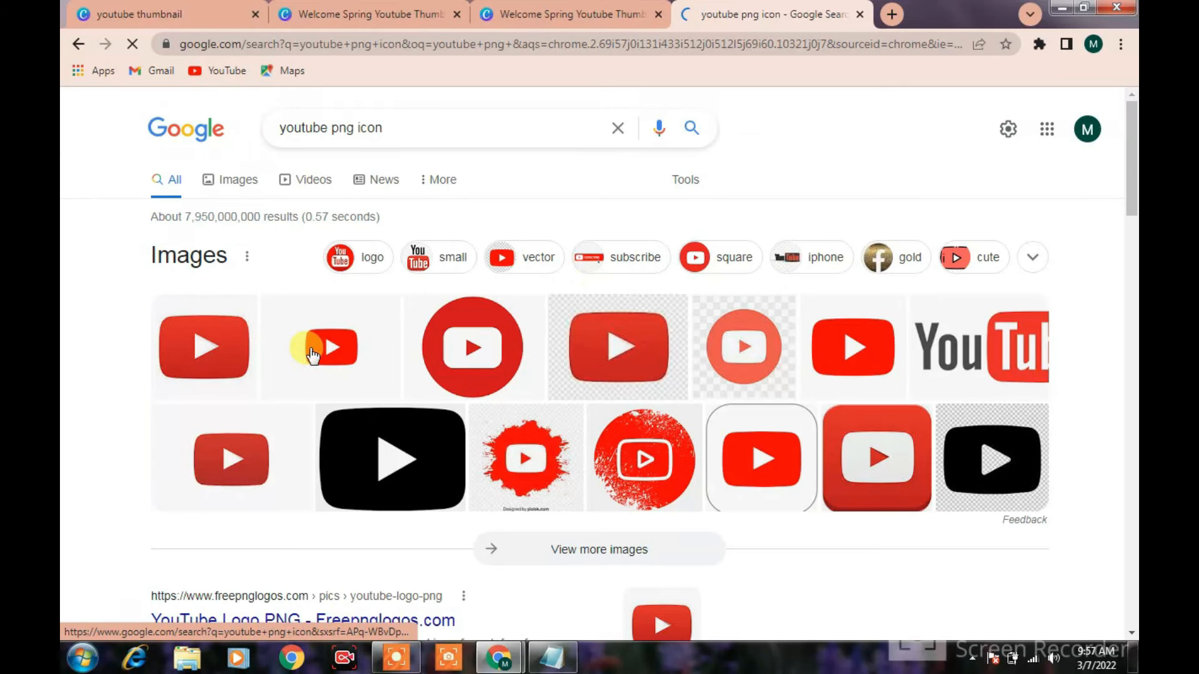
Save the transparent YouTube play logo from Freepnglogos.com to Downloads as the PNG image download, and close the search tab
left_click(314, 355)
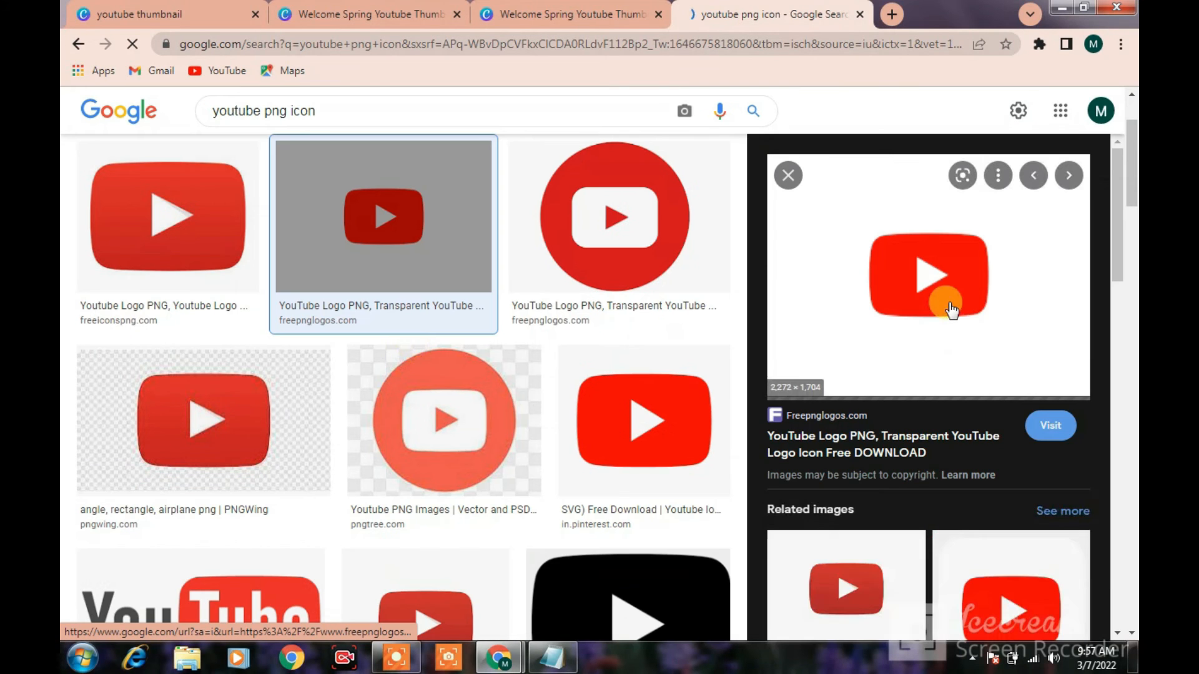
right_click(951, 310)
left_click(987, 474)
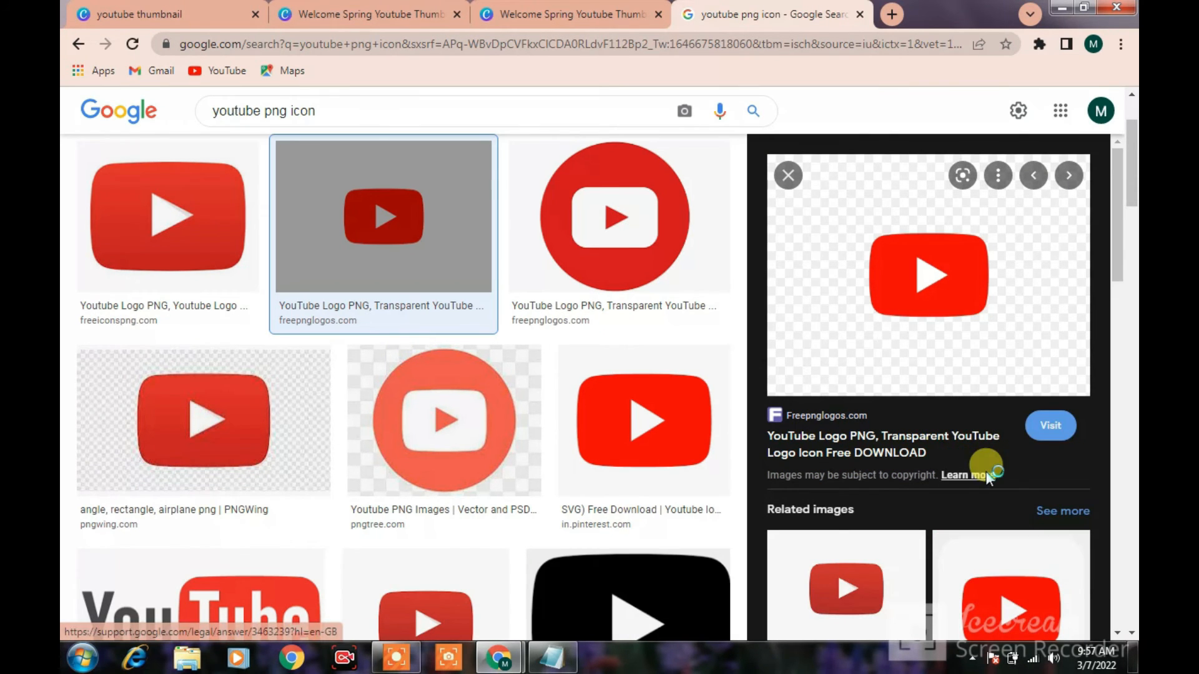
left_click(458, 377)
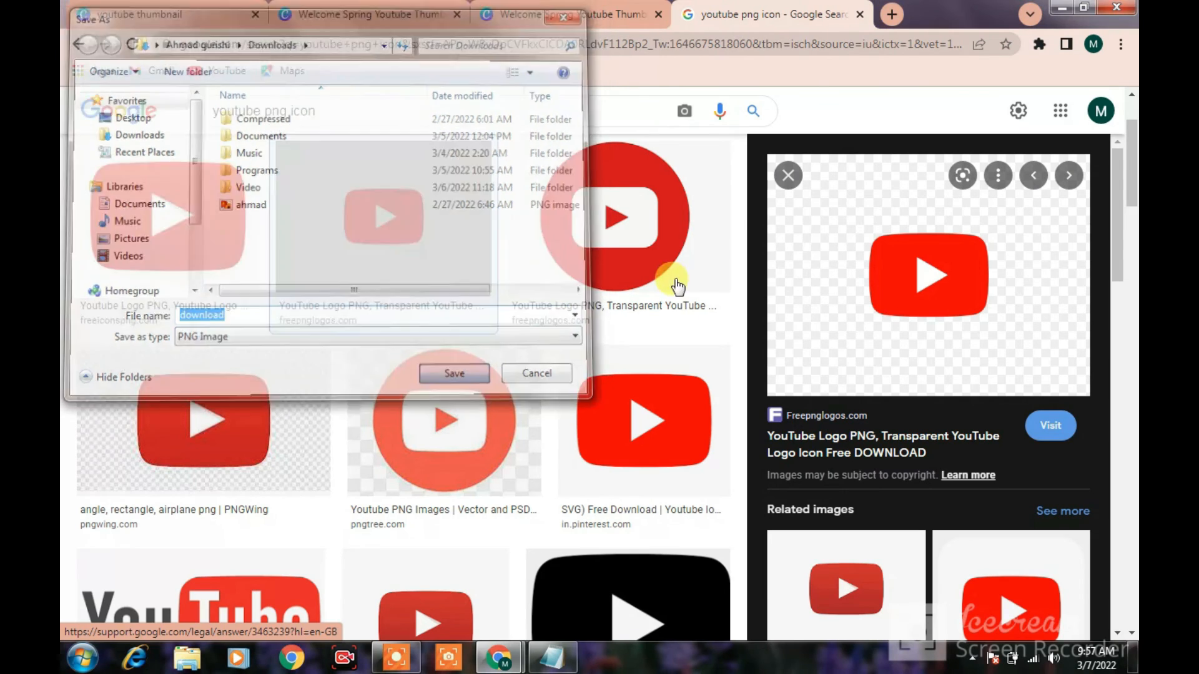
left_click(860, 14)
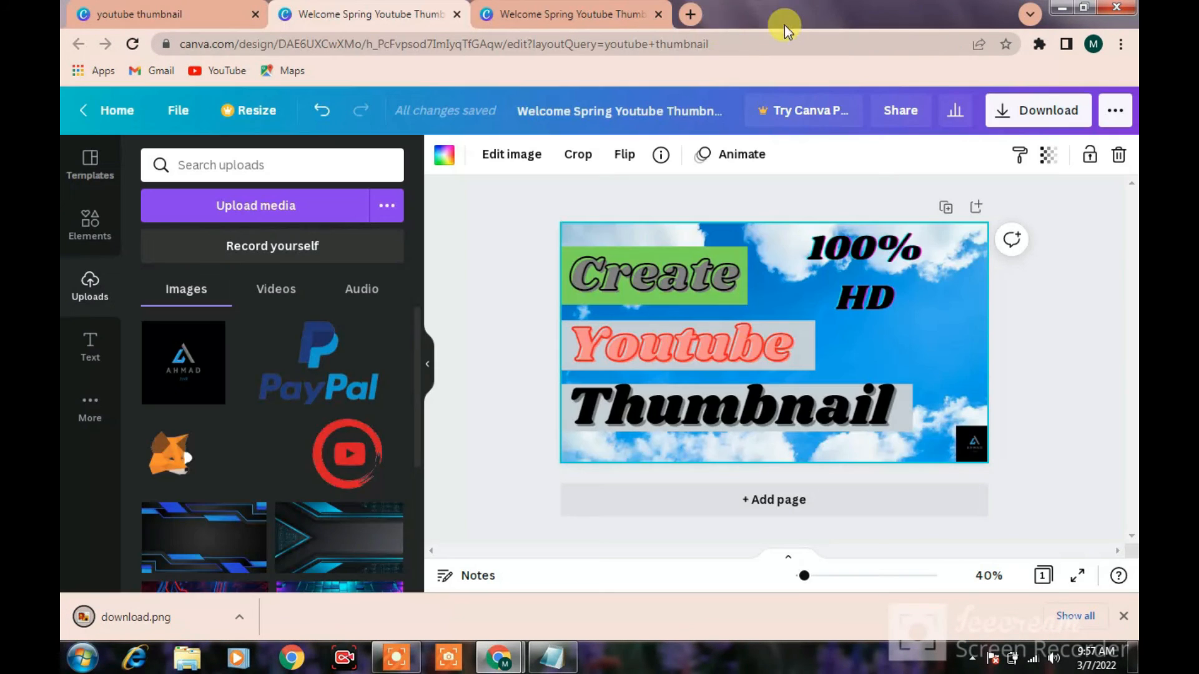
Search Google for remove bg in a new browser tab and open the remove.bg website
left_click(687, 14)
type("re")
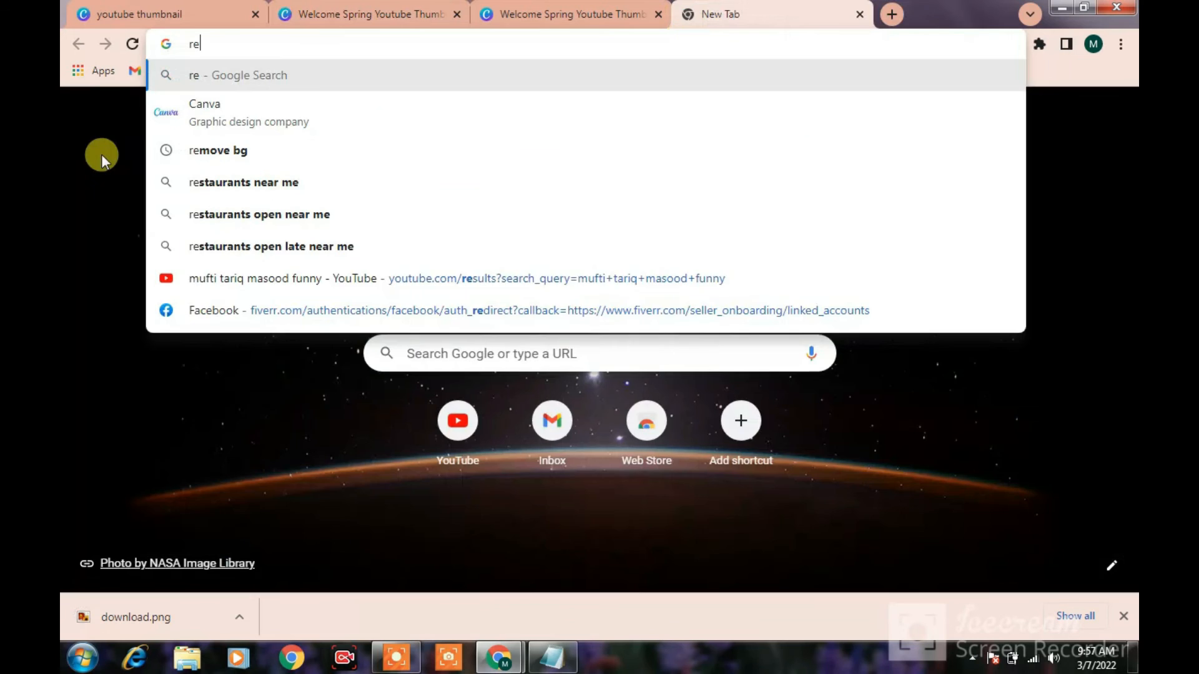
left_click(286, 109)
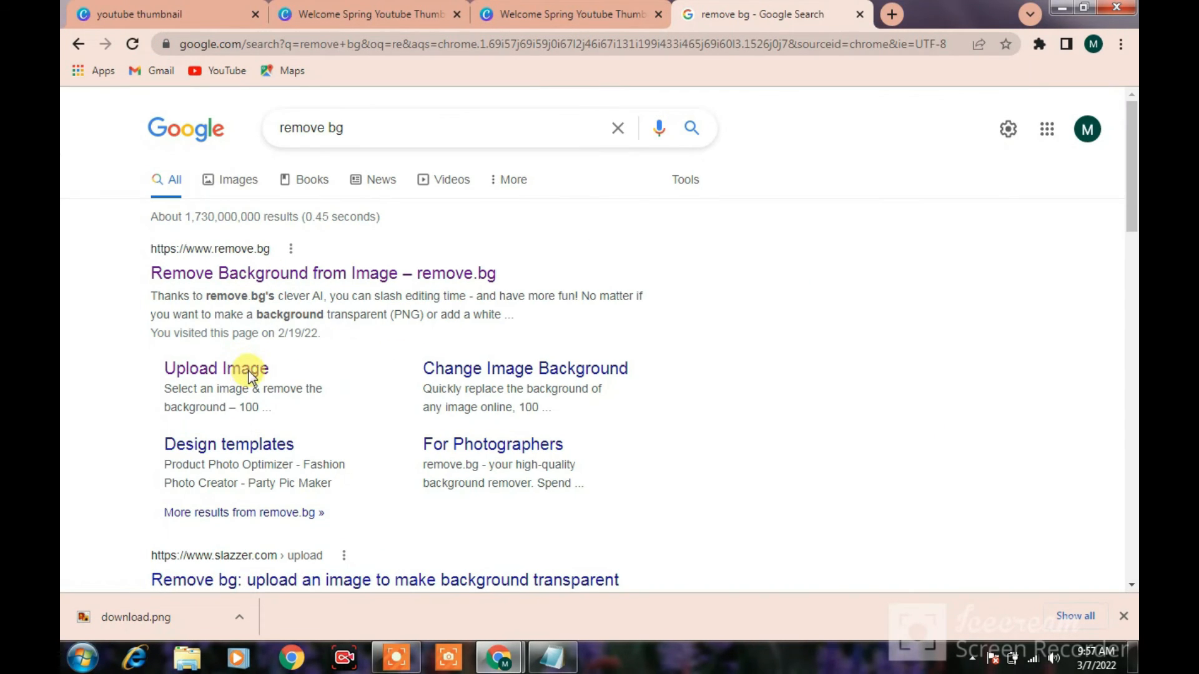
left_click(377, 263)
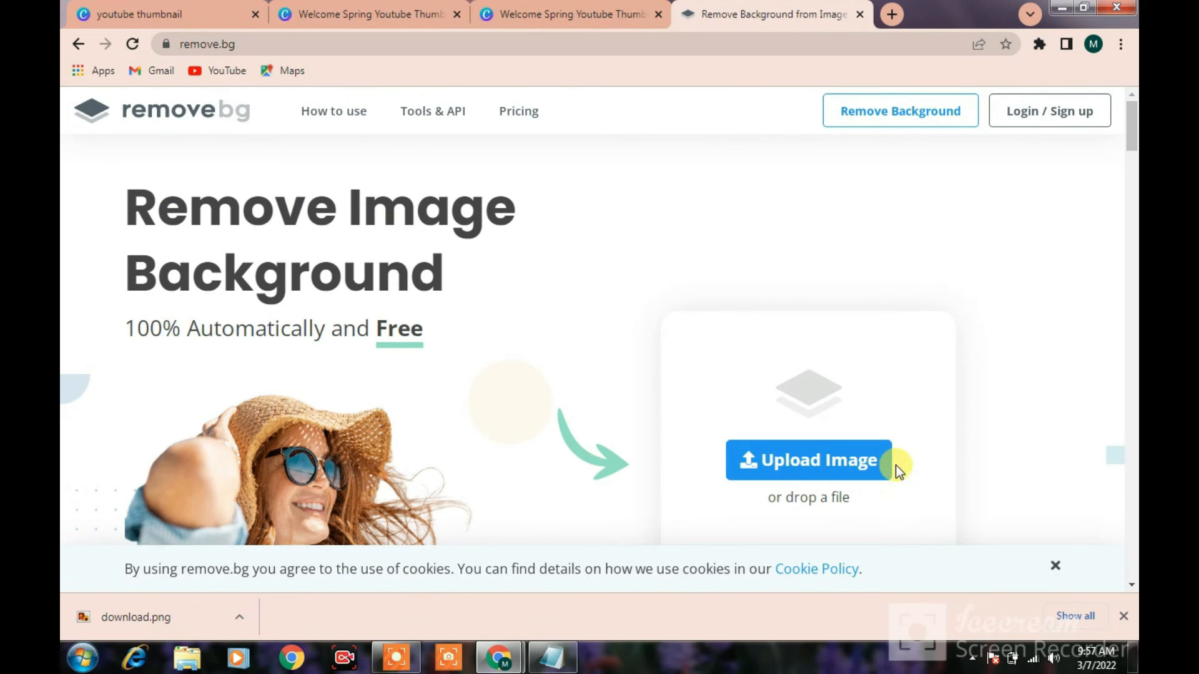
Remove the background of the download PNG image from the Downloads folder and download the resulting preview image
left_click(810, 465)
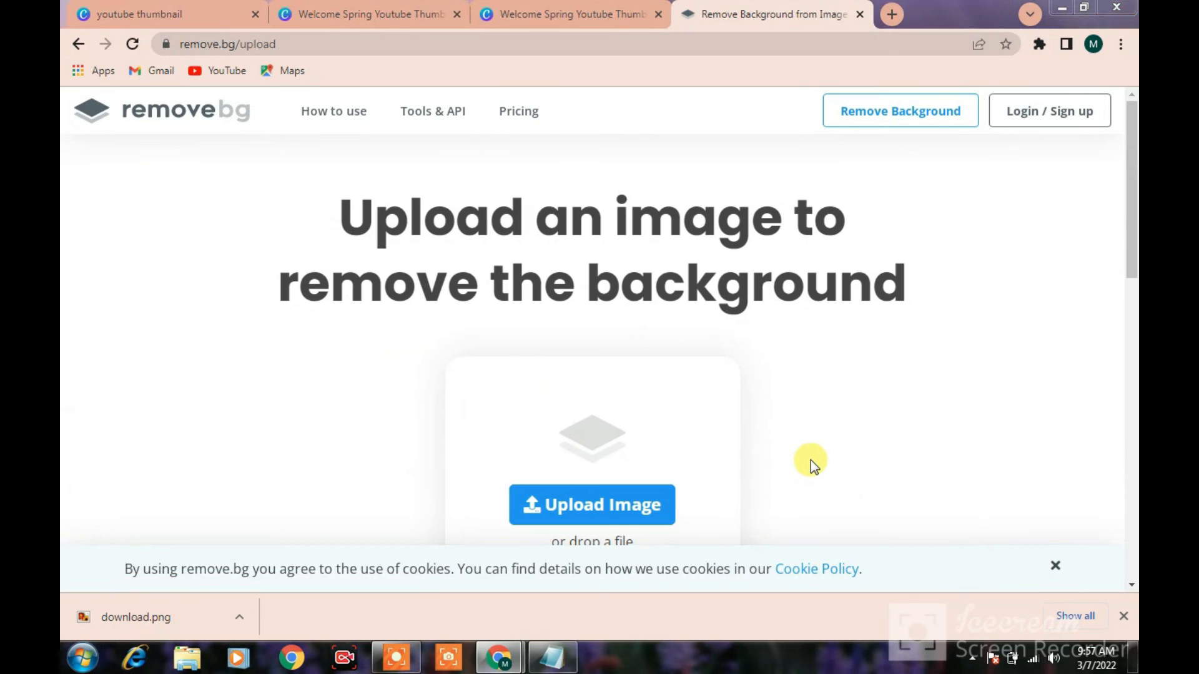
left_click(275, 258)
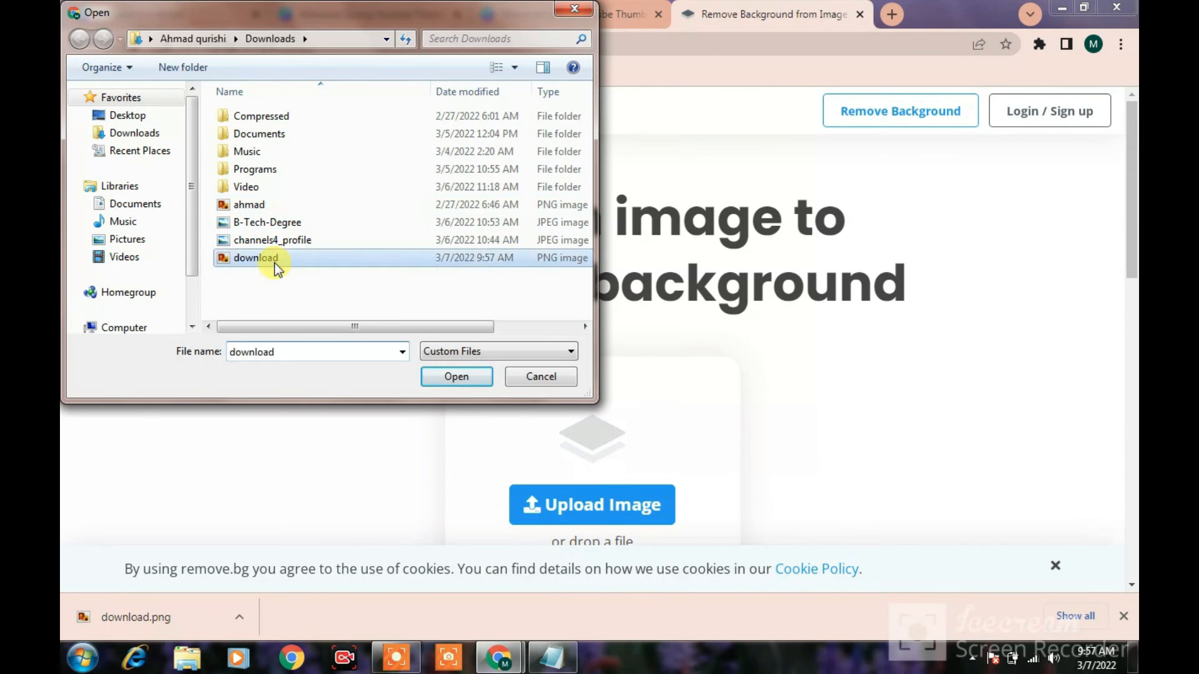
left_click(469, 372)
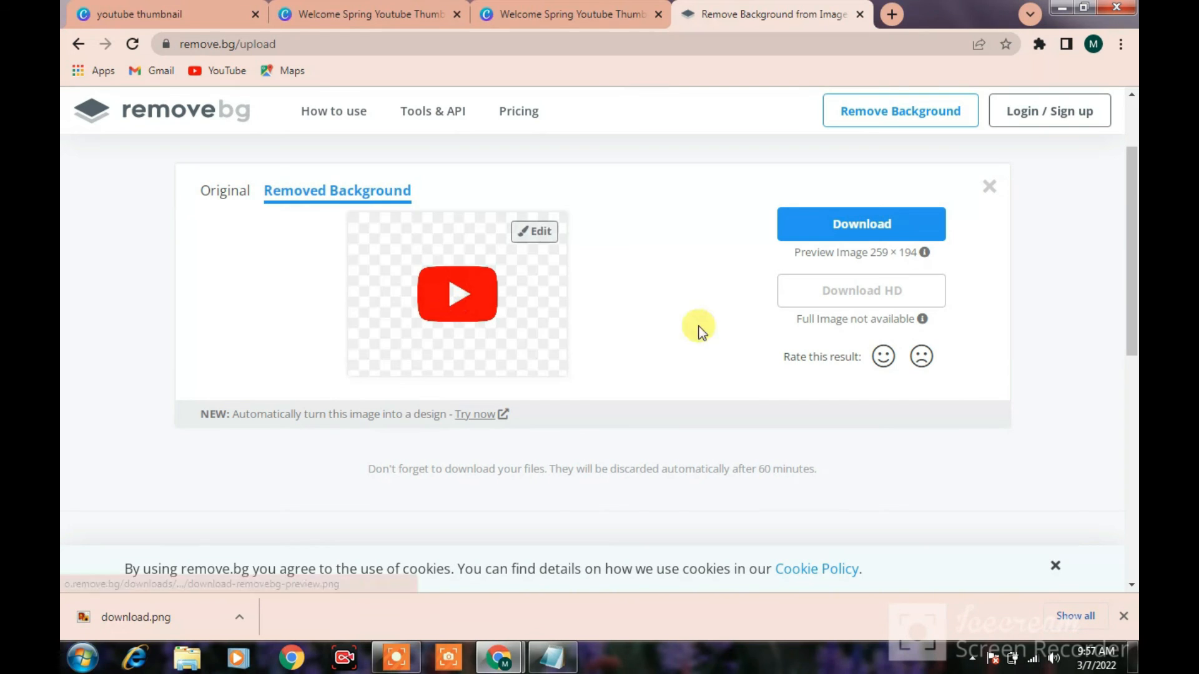
left_click(911, 230)
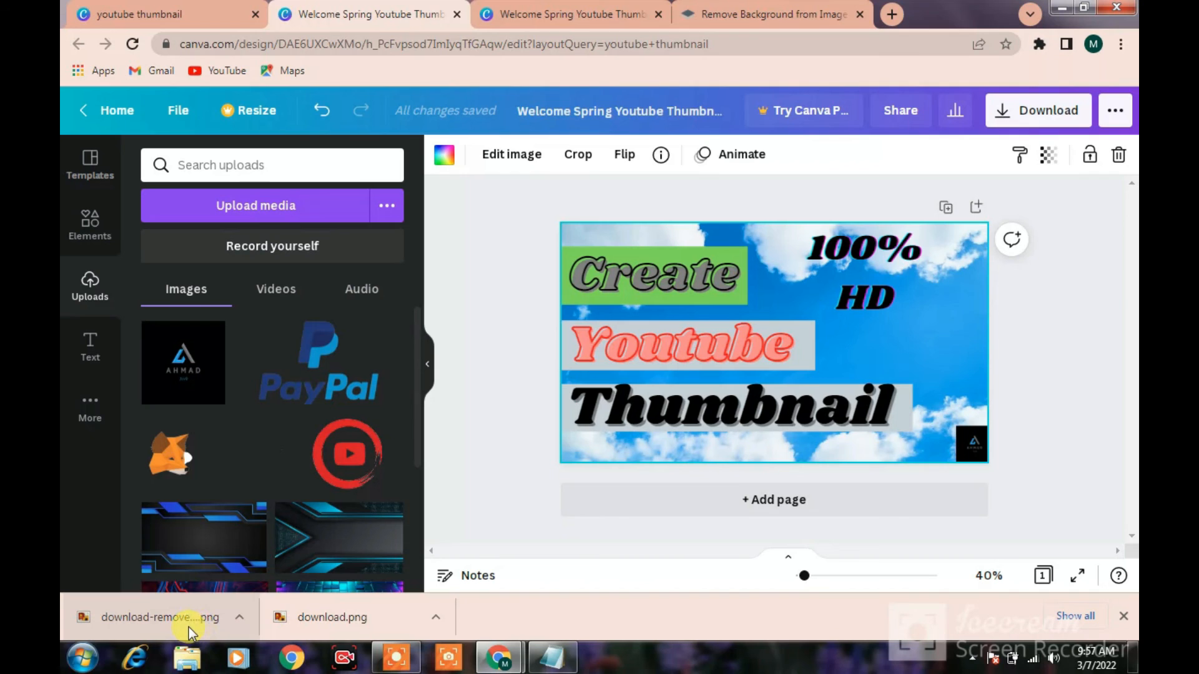
Upload the background-free YouTube icon to the Canva design's uploads and place it, enlarged, below the HD text beside the Youtube heading
left_click_drag(199, 638, 253, 460)
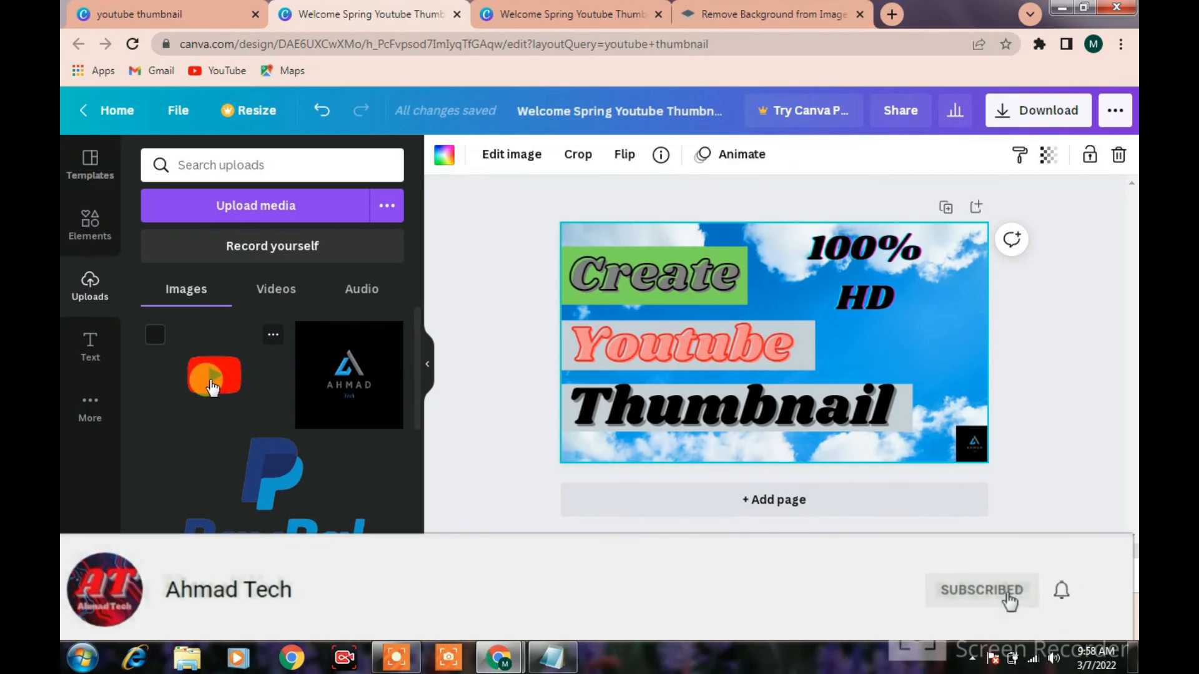
left_click_drag(212, 387, 874, 344)
left_click_drag(964, 286, 1022, 243)
left_click_drag(933, 338, 909, 355)
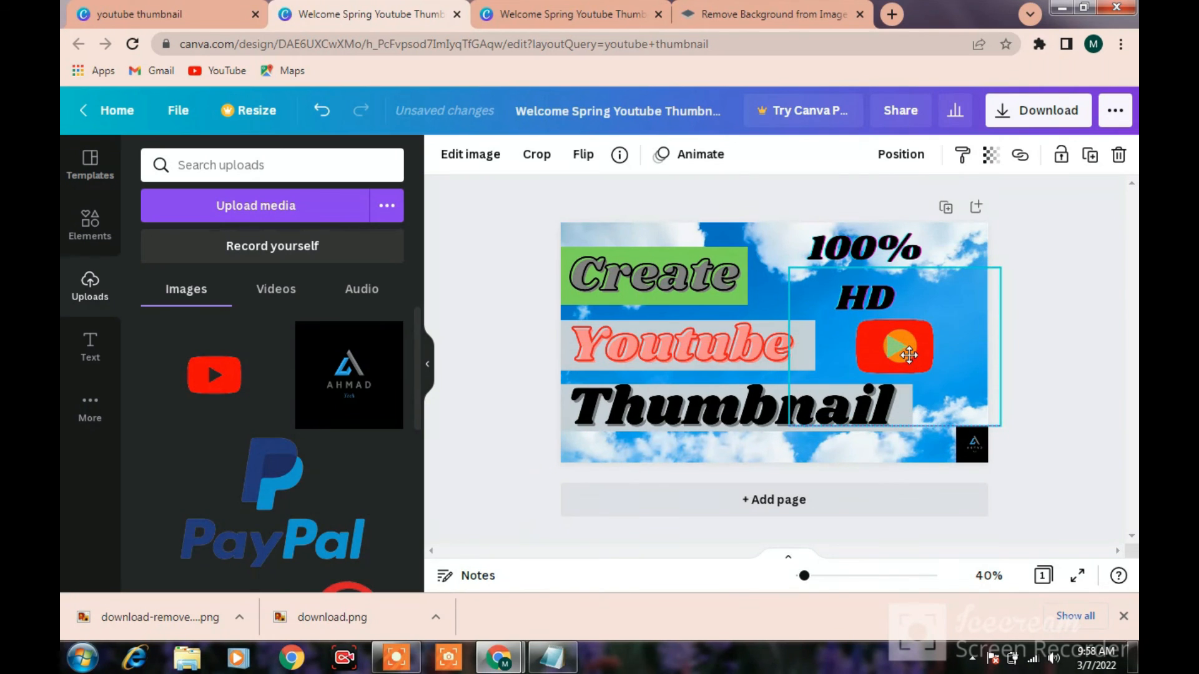
left_click(1115, 416)
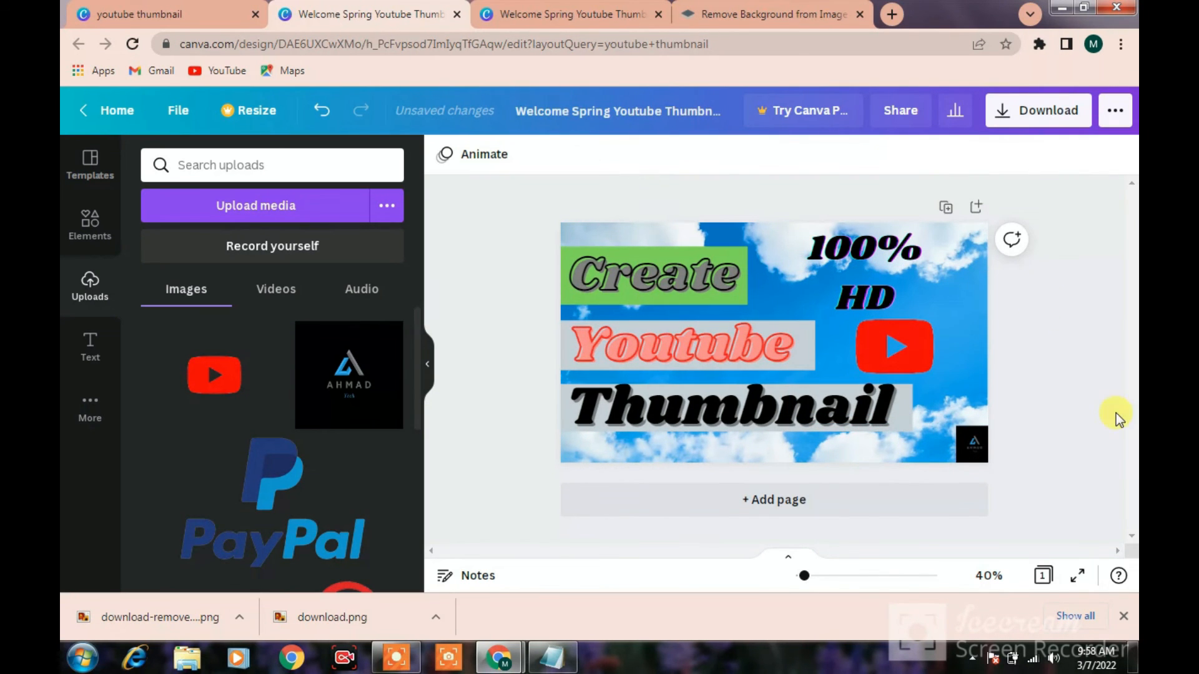